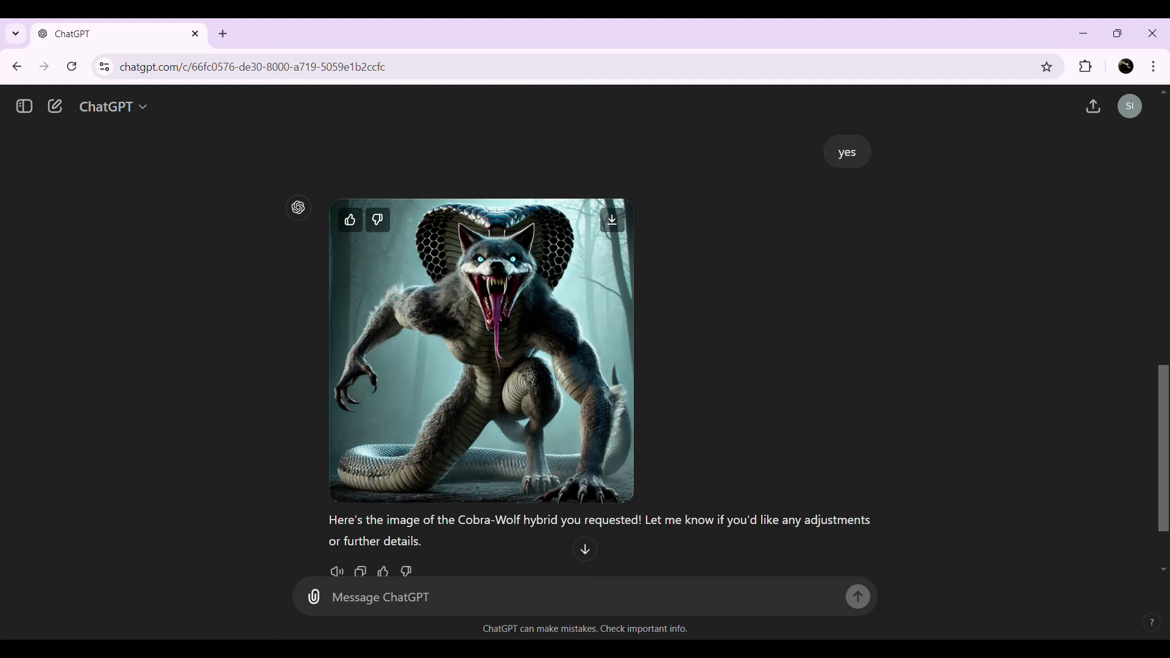
- Switch to Leonardo.Ai, open its Image Creation tool and look through the generation history
click(626, 253)
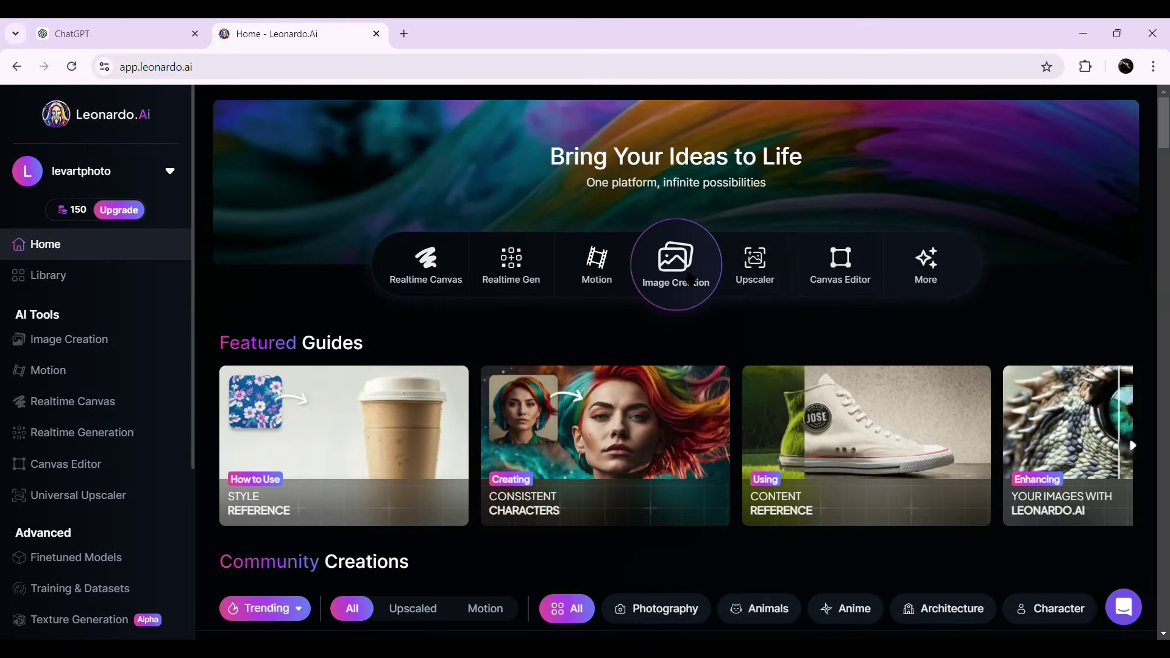
click(690, 278)
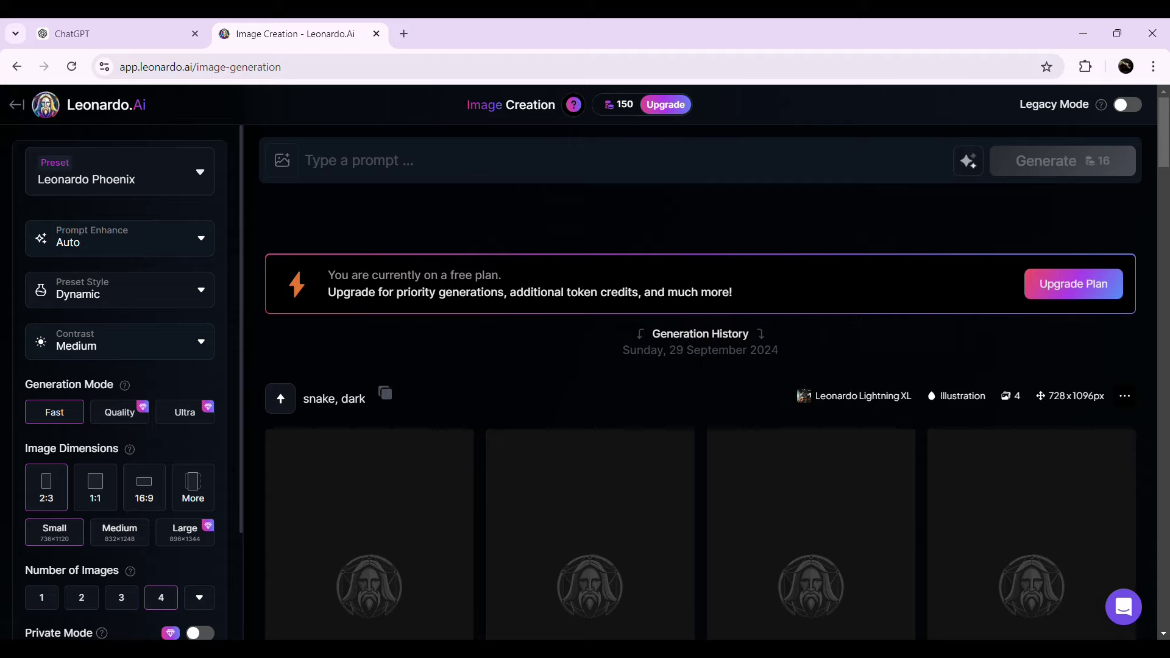
scroll(608, 415, down, 6)
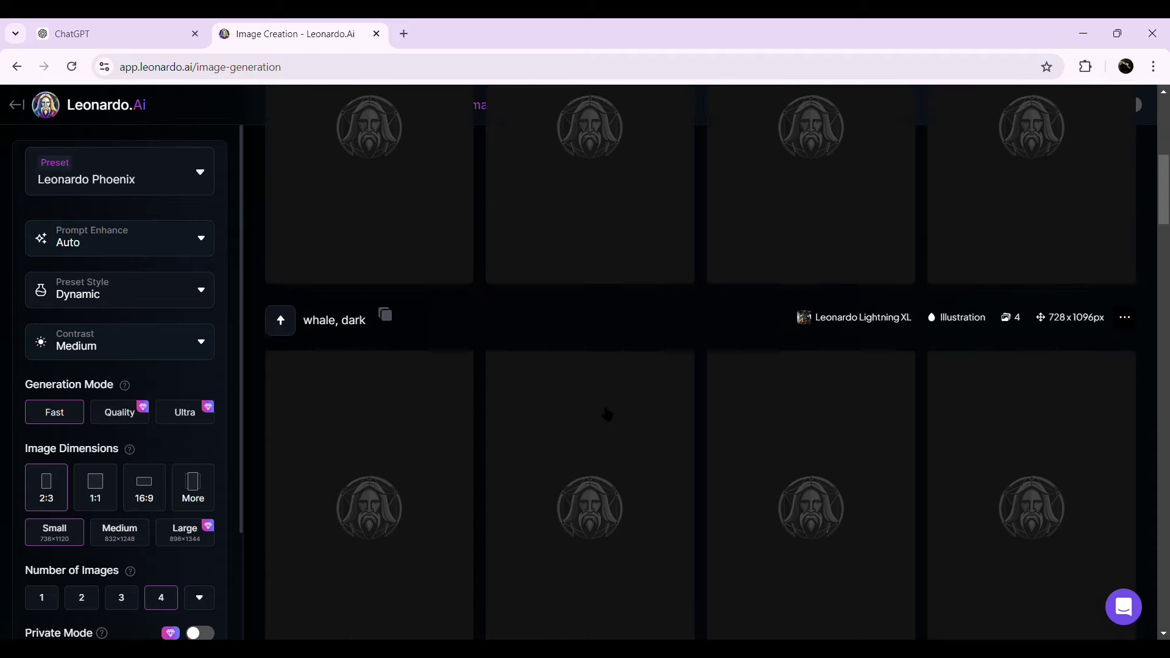
scroll(607, 415, down, 4)
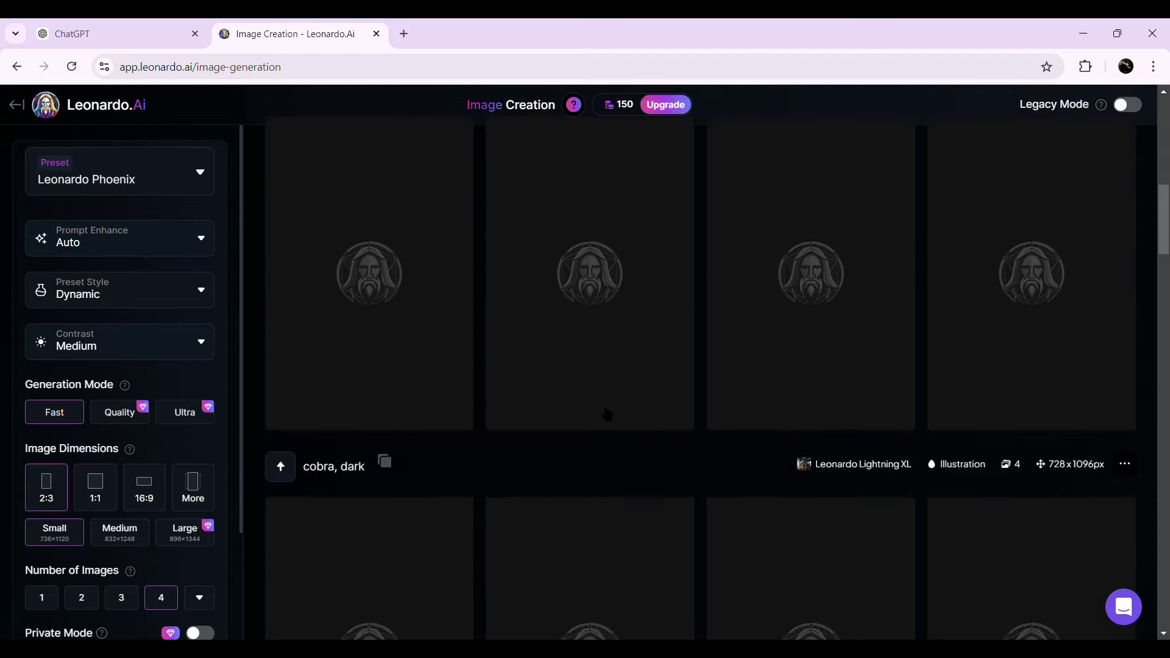
scroll(607, 415, up, 10)
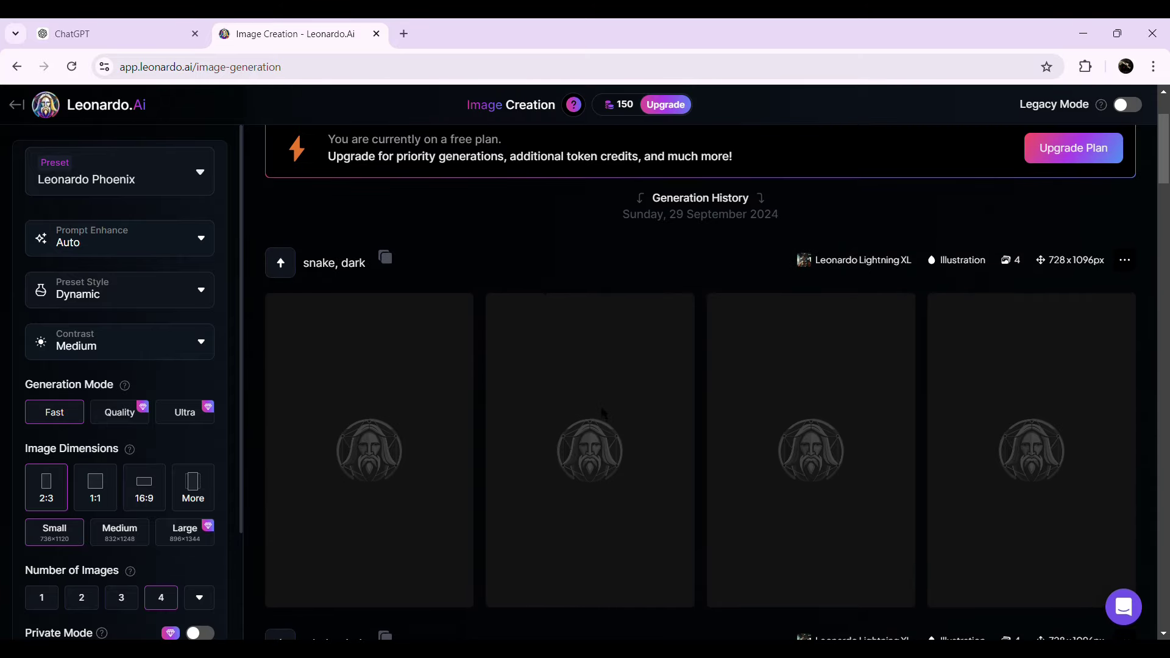
scroll(607, 415, up, 2)
- Examine the available presets and the options for Prompt Enhance, Preset Style and Contrast
click(202, 182)
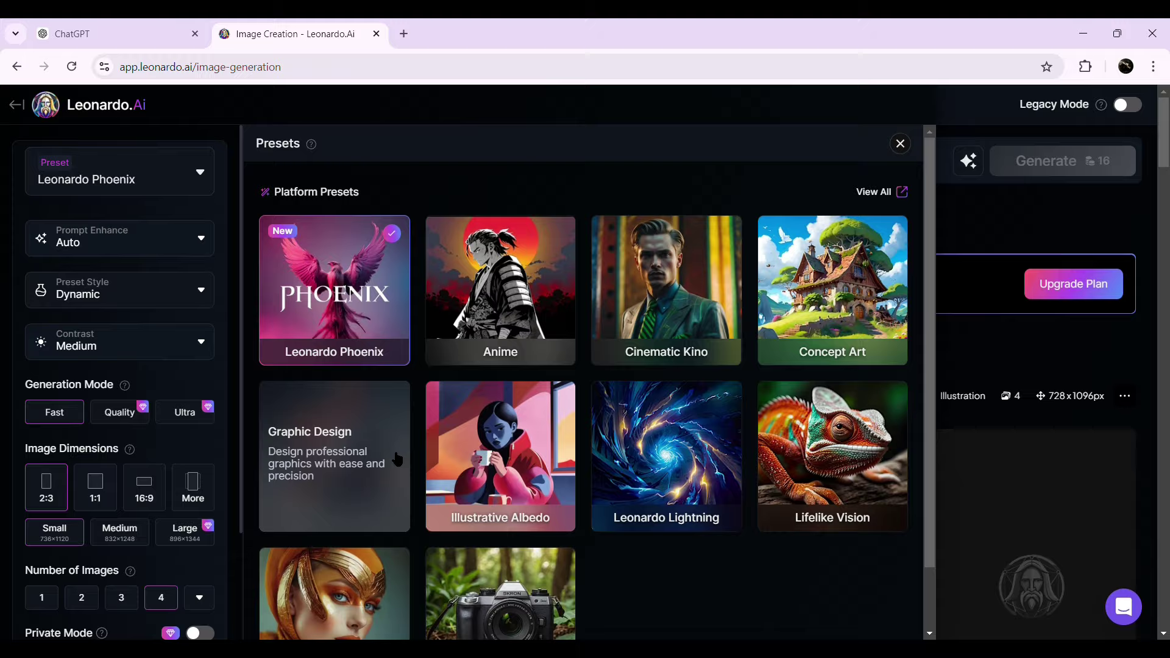
key(Escape)
click(206, 241)
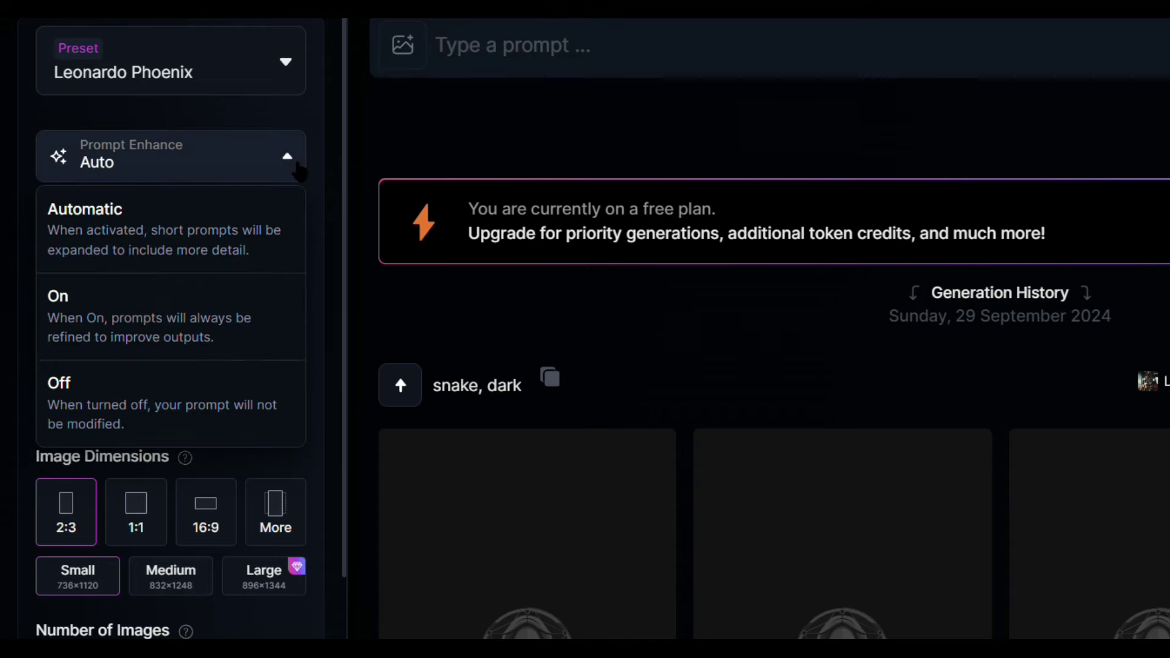
click(298, 170)
click(266, 247)
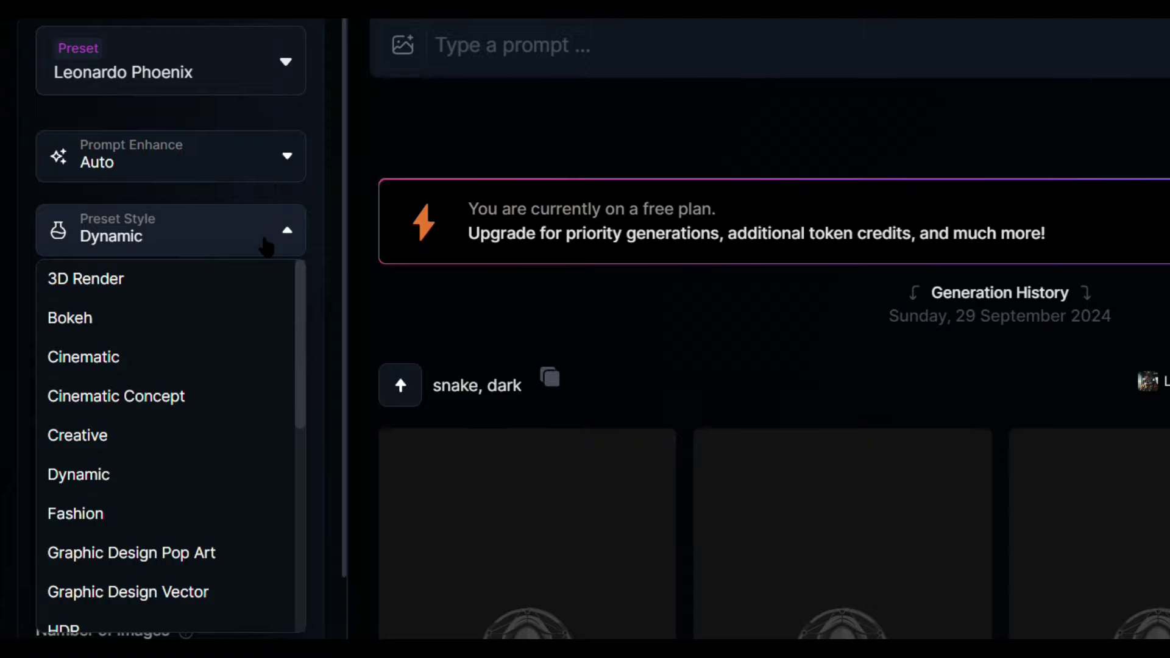
click(266, 246)
click(273, 314)
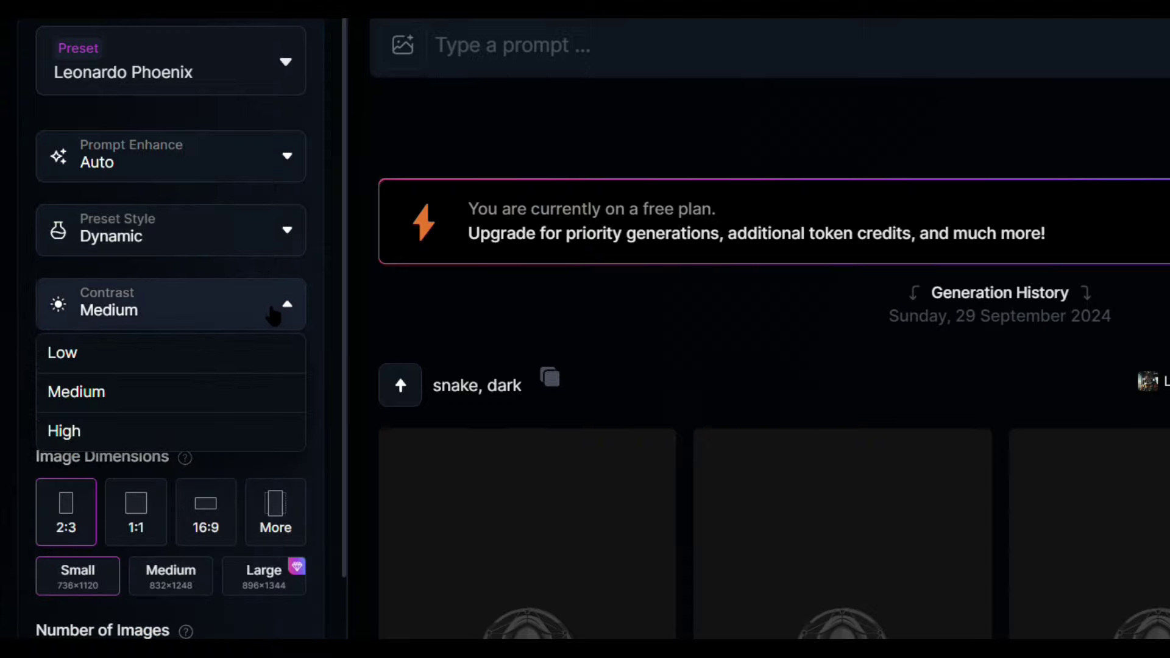
click(273, 315)
- Examine the image dimension sizes and the advanced settings, including the model selection
scroll(225, 426, down, 3)
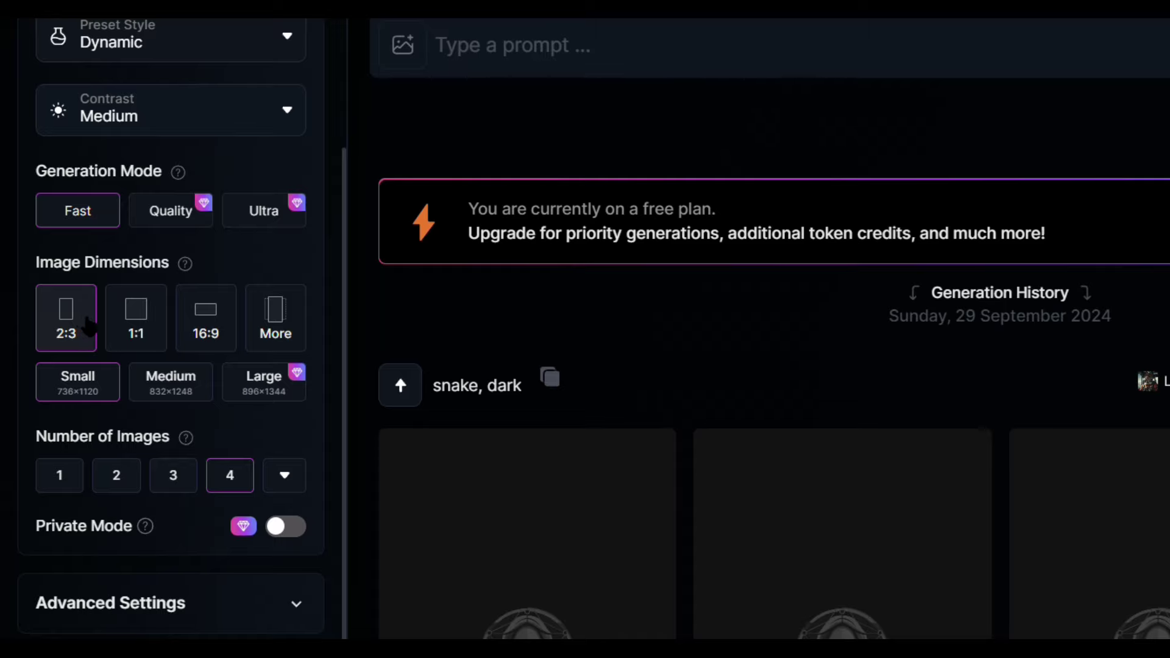
click(174, 387)
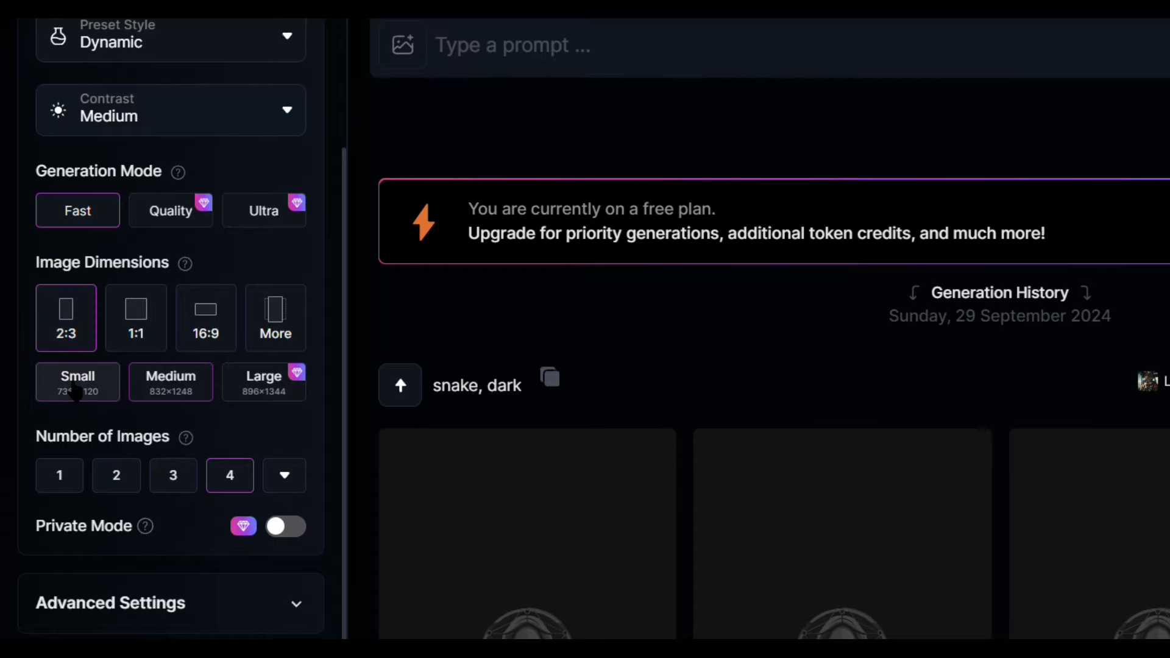
scroll(234, 433, down, 3)
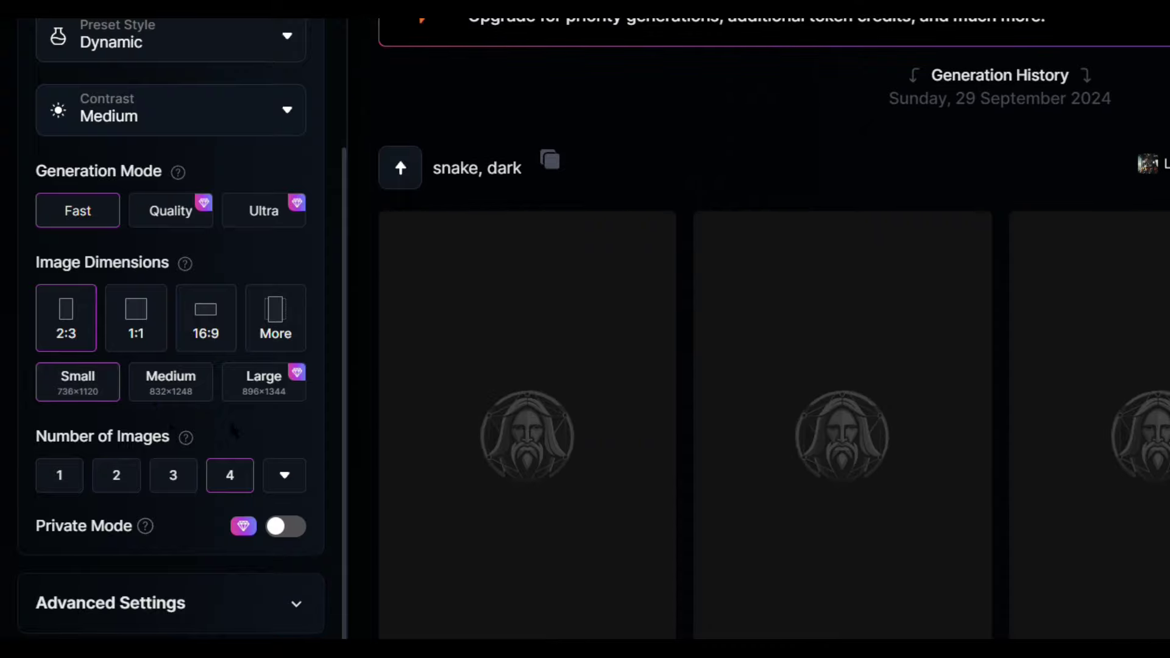
click(297, 602)
scroll(293, 488, down, 5)
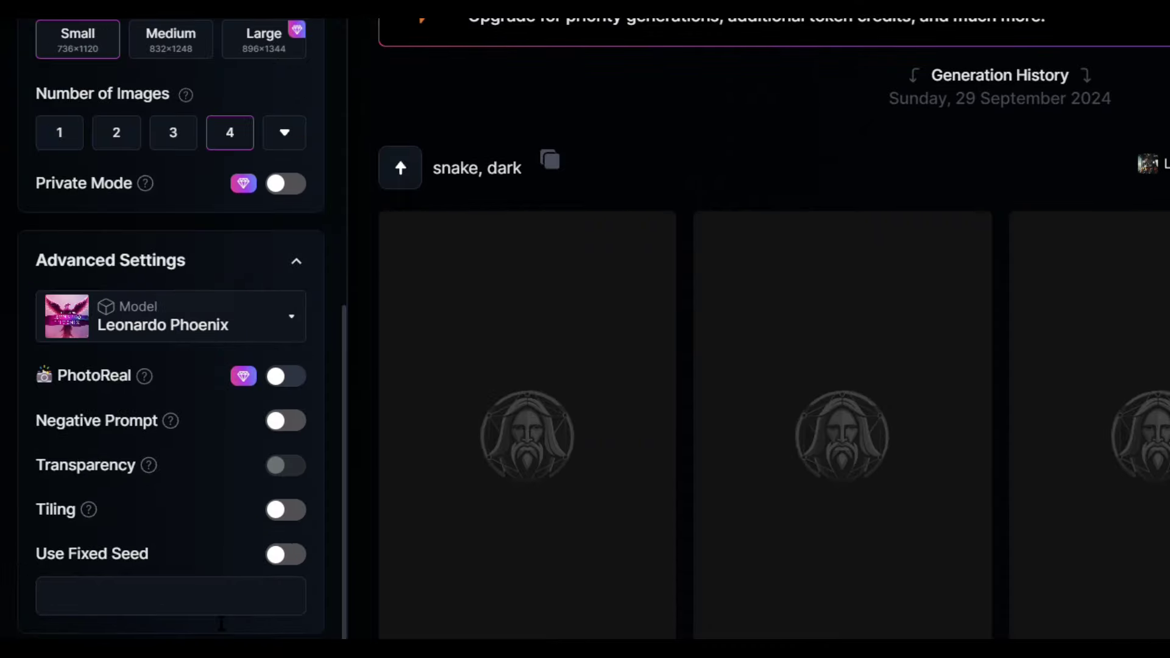
click(283, 314)
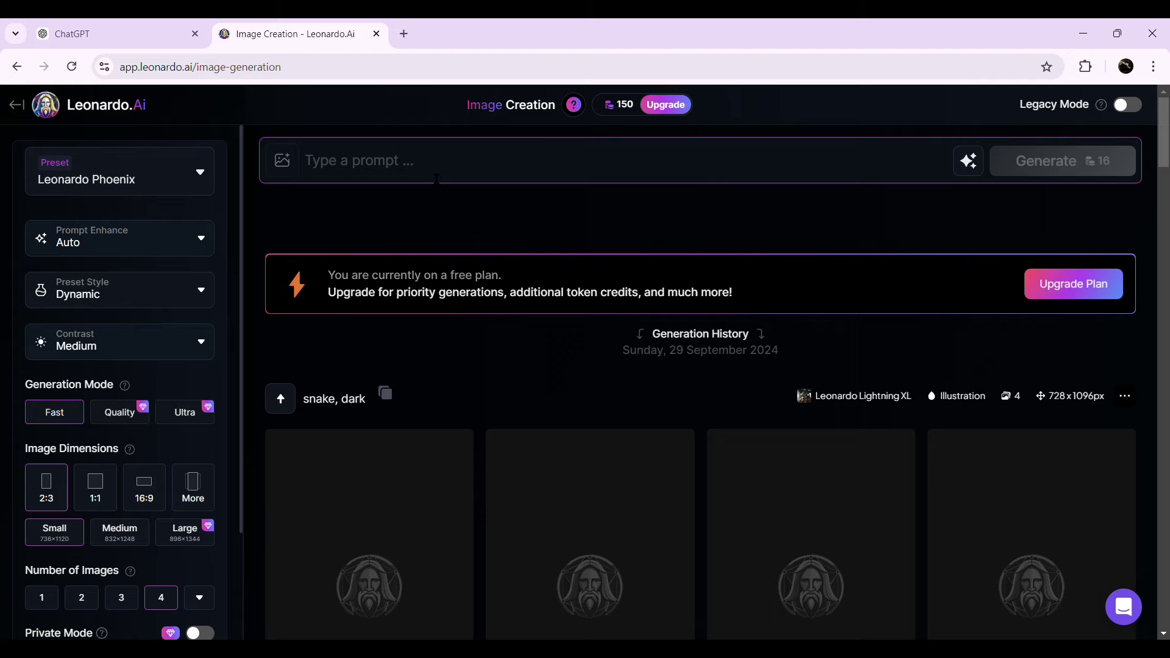
- Enter the prompt for a terrifying cobra and wolf blend in a misty, moonlit forest and generate four images with Leonardo Phoenix
click(437, 180)
text(Create a creature that is a terrifying blend of a cobra and a wolf. The head should feature the menacing hood of a cobra, with sharp fangs and piercing reptilian eyes, but maintain the fierce snarl and ears of a wolf. Its body is muscular and sleek like a wolf, covered in snake-like scales with patches of fur, giving it a unique texture. The tail should be long and serpentine, ending in a venomous point, while its legs are powerful, capable of swift movement. The overall stance should be predatory, low to the ground, ready to strike with both venom and claws, set against a misty, moonlit forest backdrop for an eerie atmosphere.)
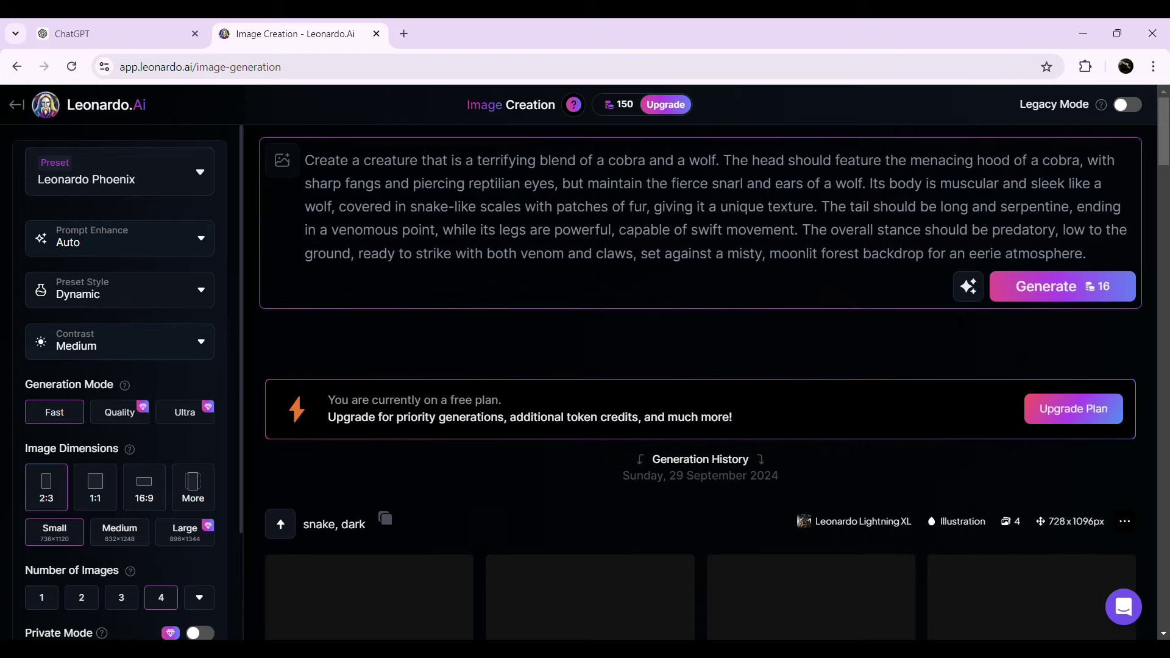
click(1070, 289)
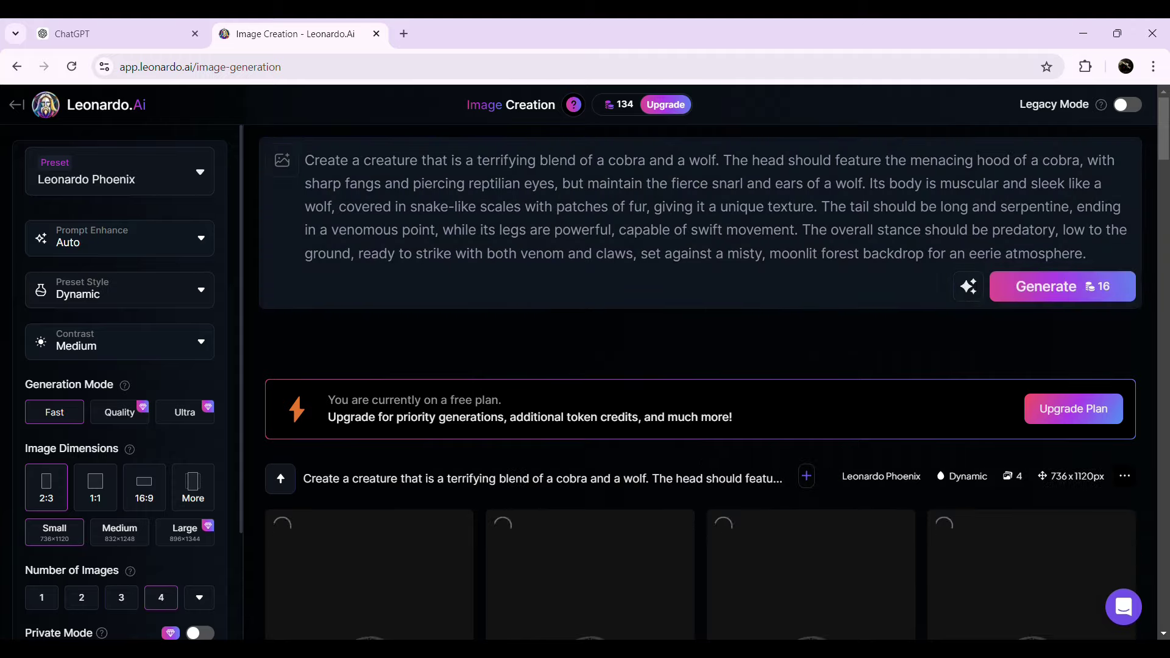
- Open the third generated cobra-wolf image, download it and close the preview
scroll(853, 368, down, 4)
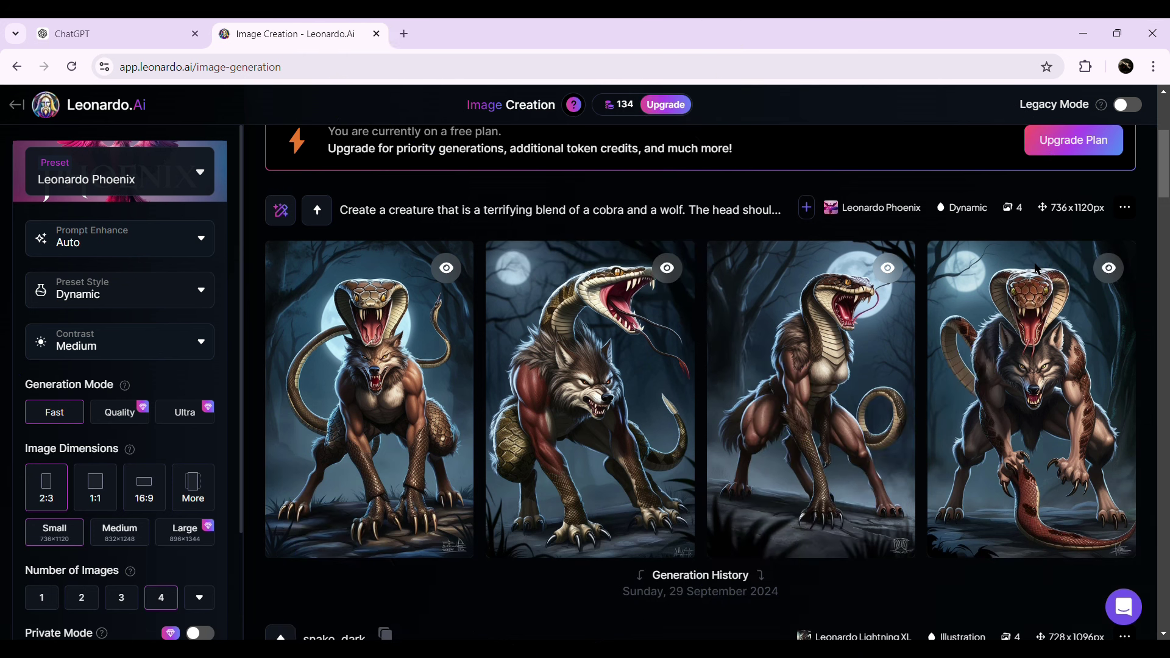
mouse_move(677, 333)
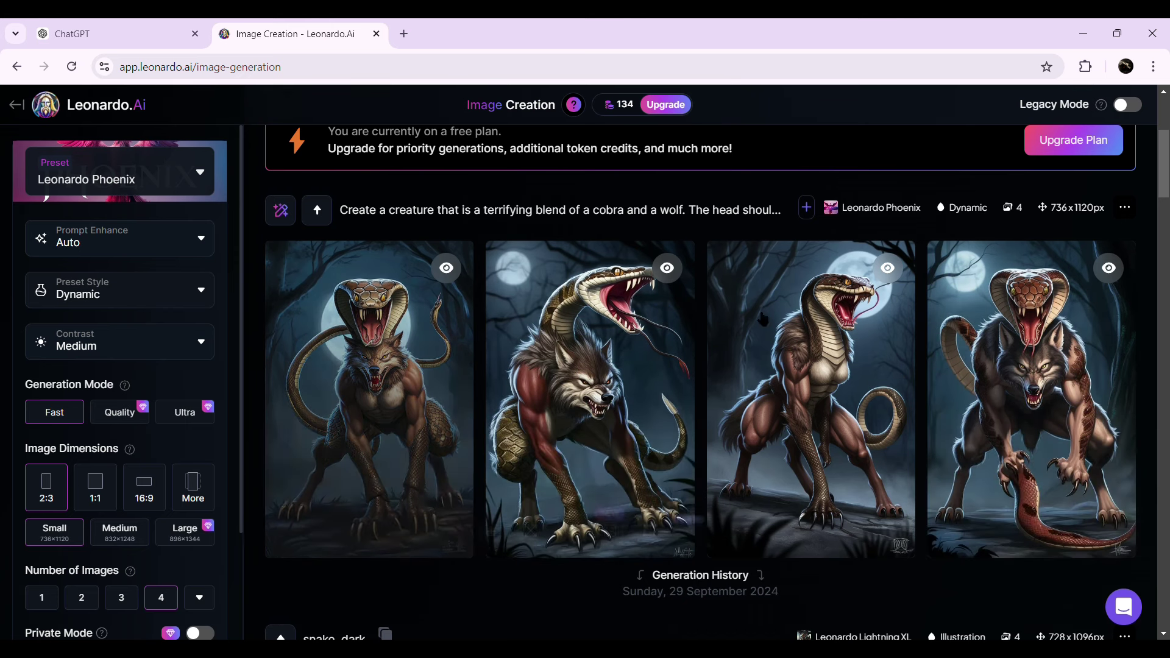
click(838, 376)
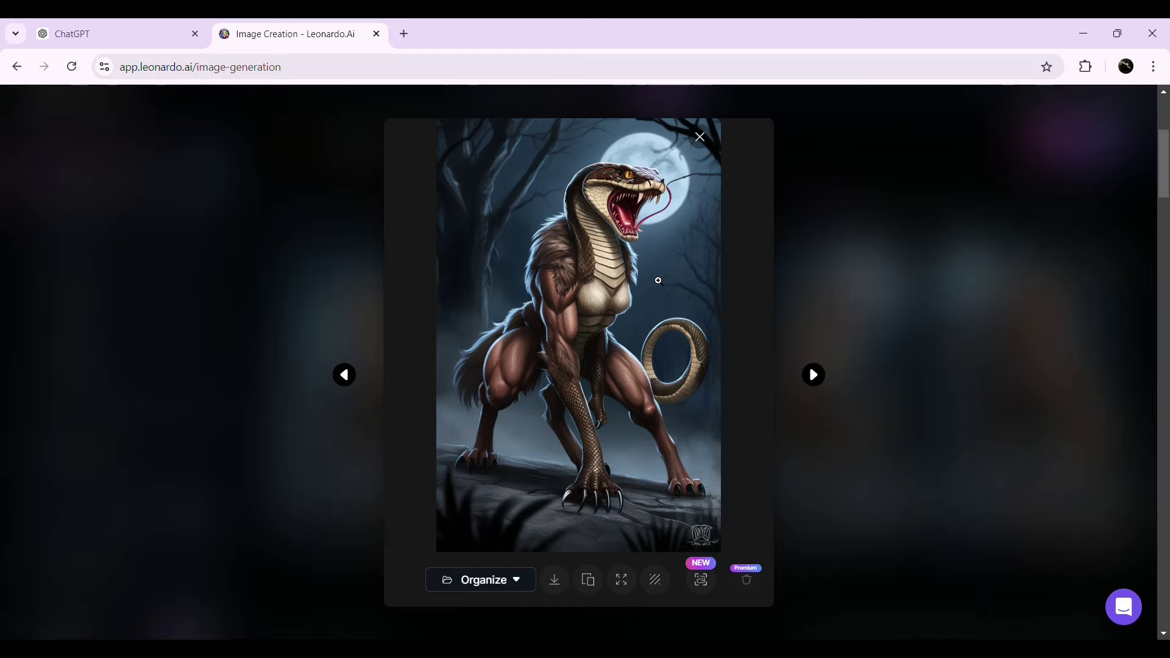
click(556, 582)
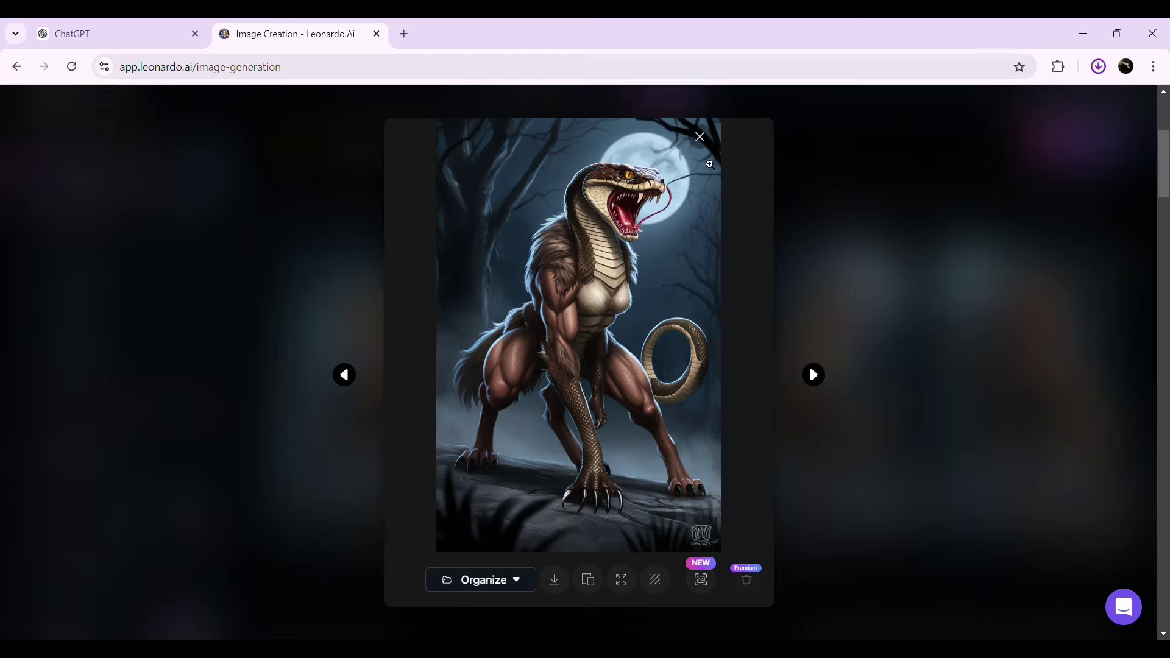
click(701, 138)
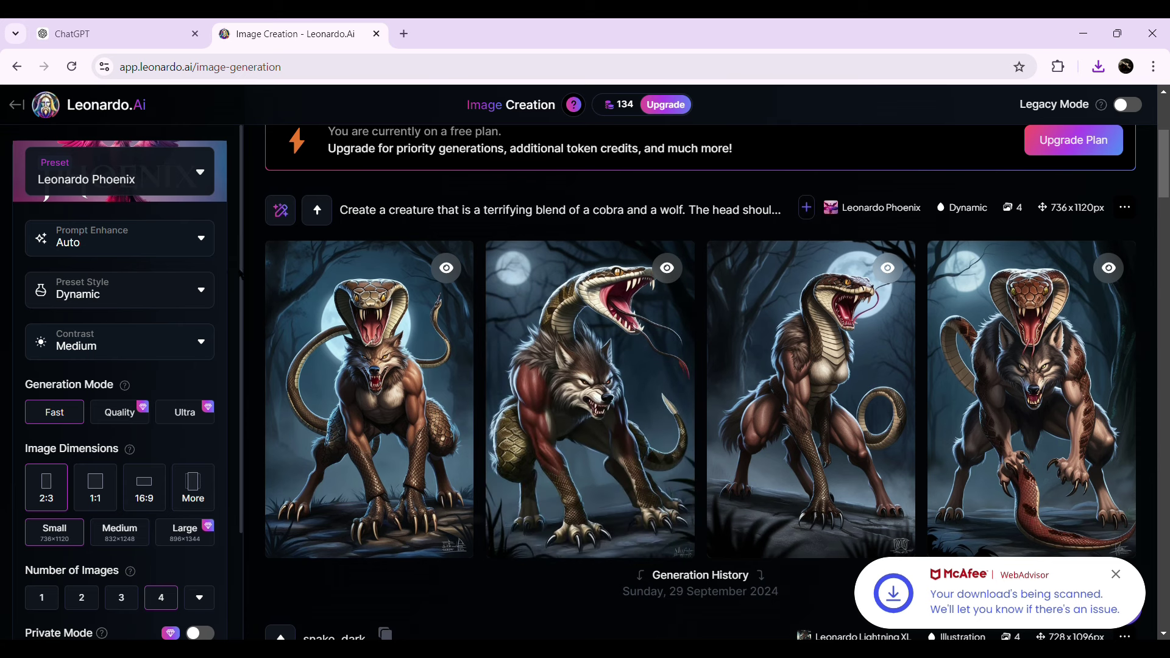
- Change the generation preset to Illustrative Albedo and check its preset style options
scroll(590, 396, up, 5)
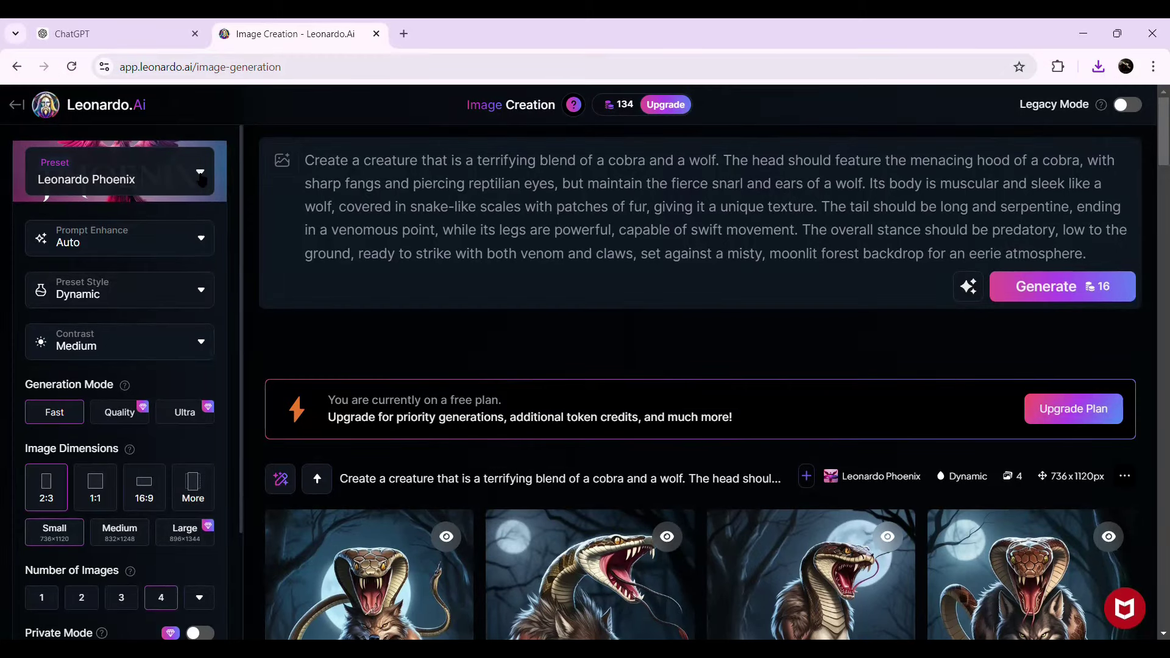
click(201, 179)
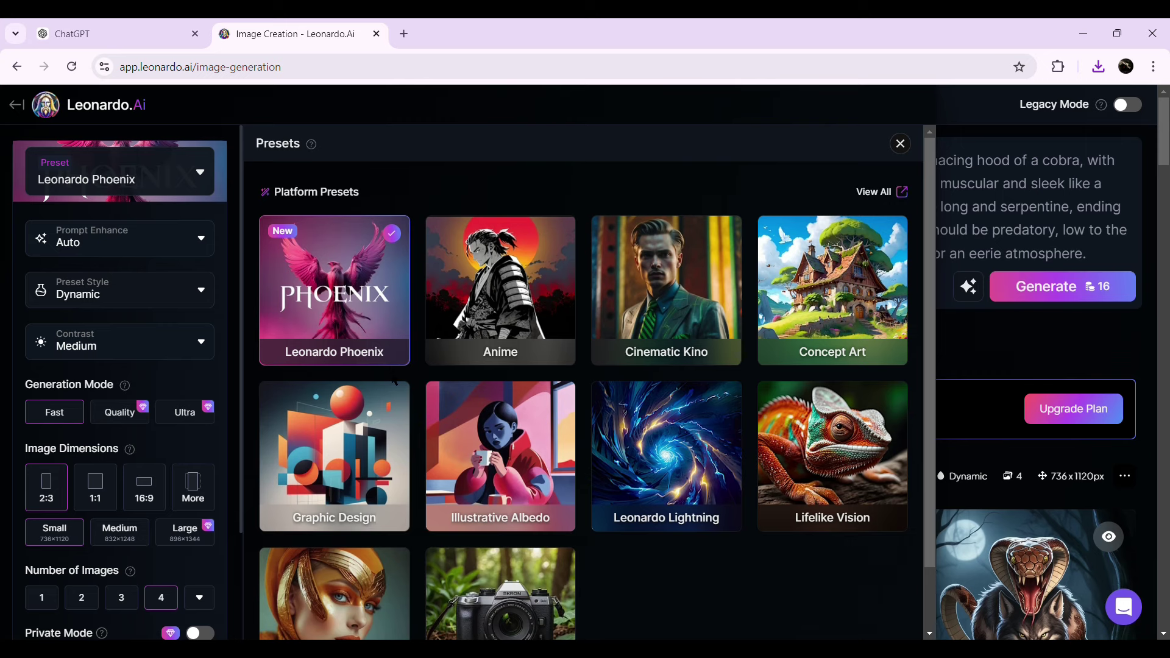
mouse_move(506, 412)
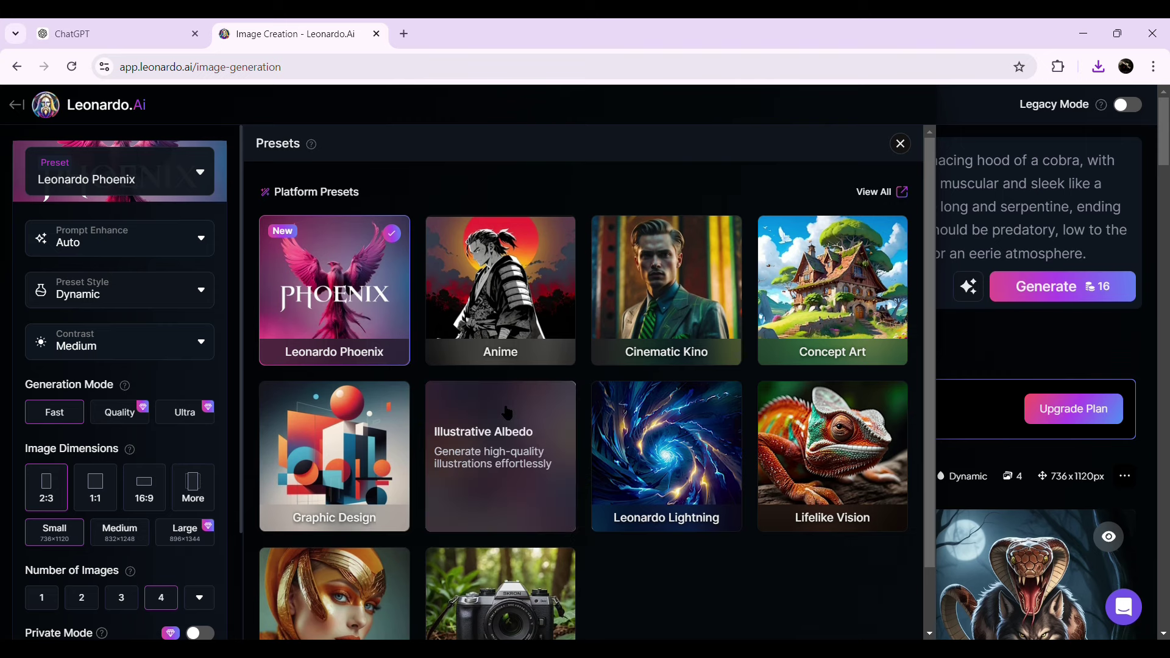
click(520, 435)
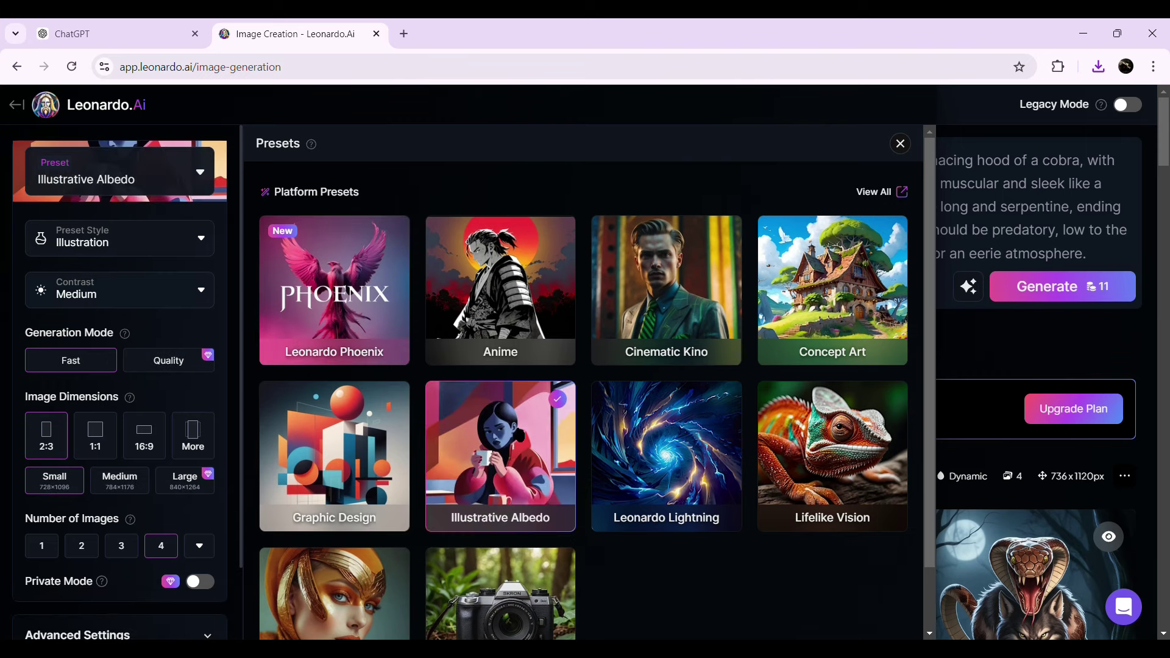
click(900, 144)
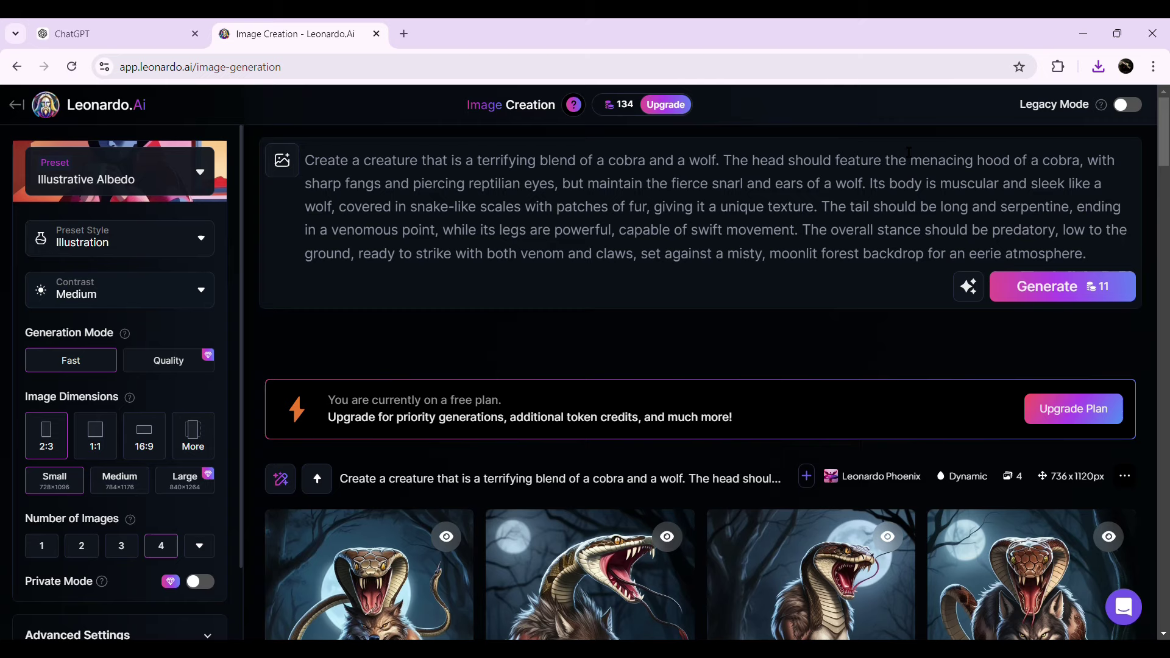
click(178, 246)
click(177, 246)
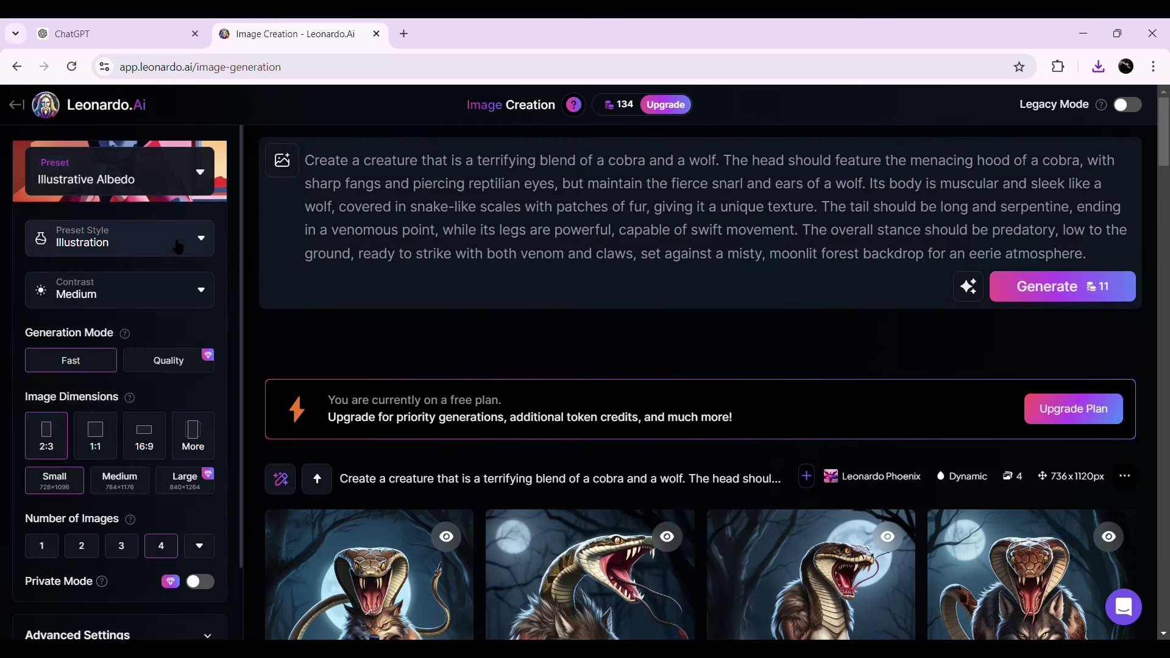
- Expand the advanced settings and set the model to Leonardo Lightning XL
scroll(177, 246, down, 2)
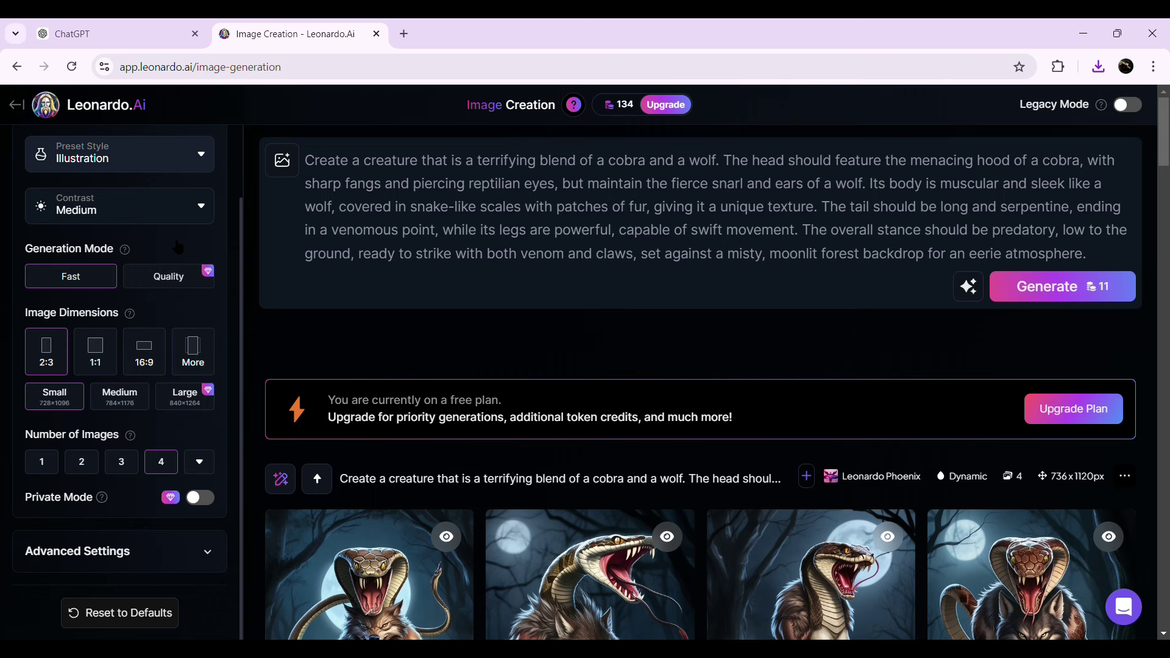
scroll(177, 246, down, 3)
click(147, 553)
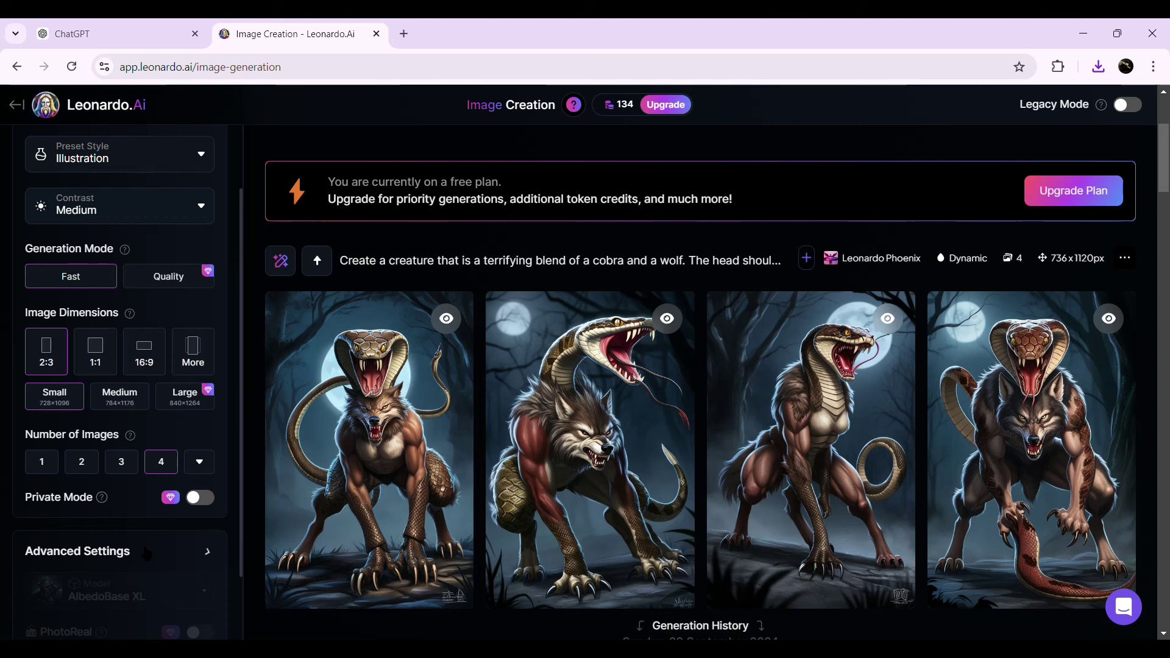
scroll(146, 548, down, 5)
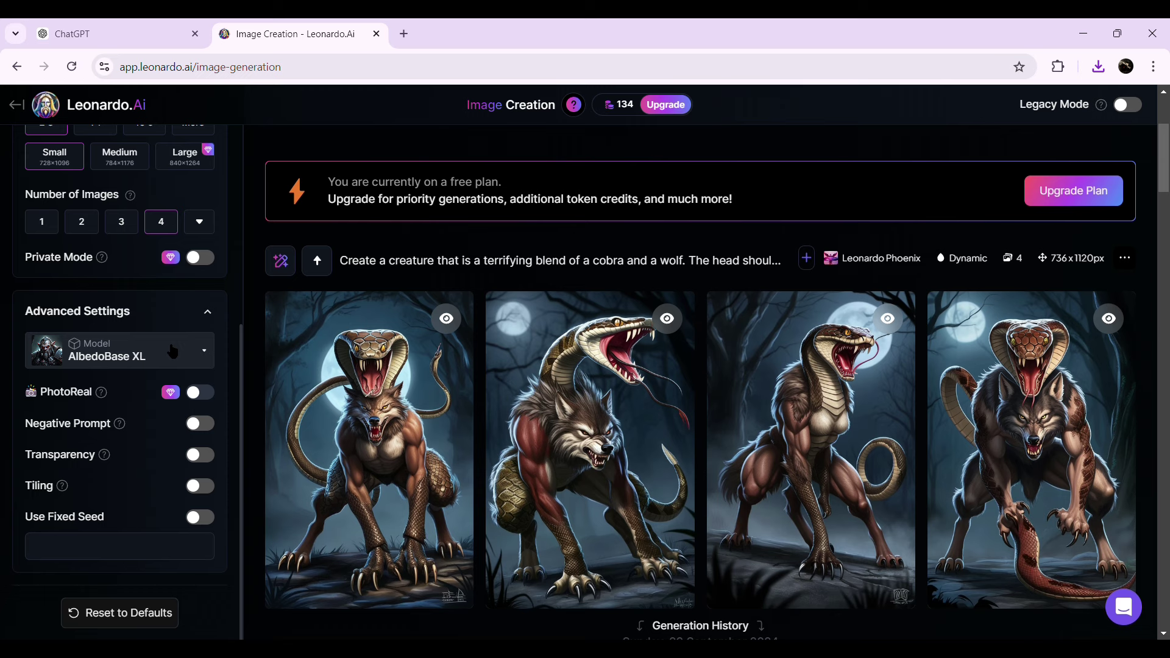
click(173, 351)
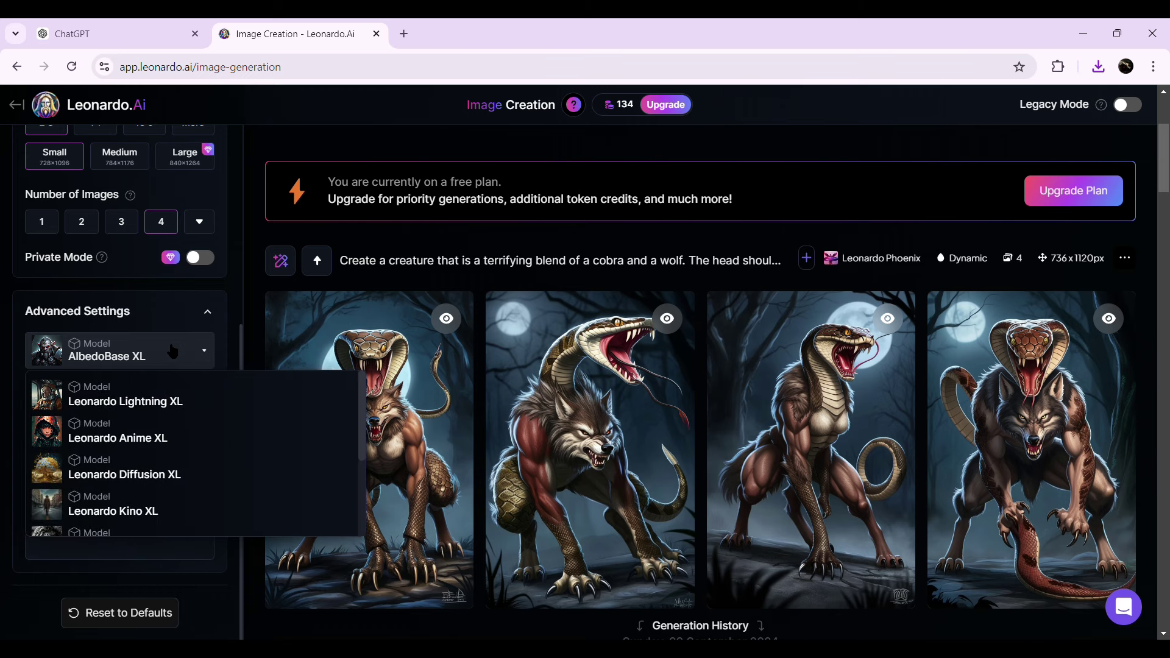
click(174, 407)
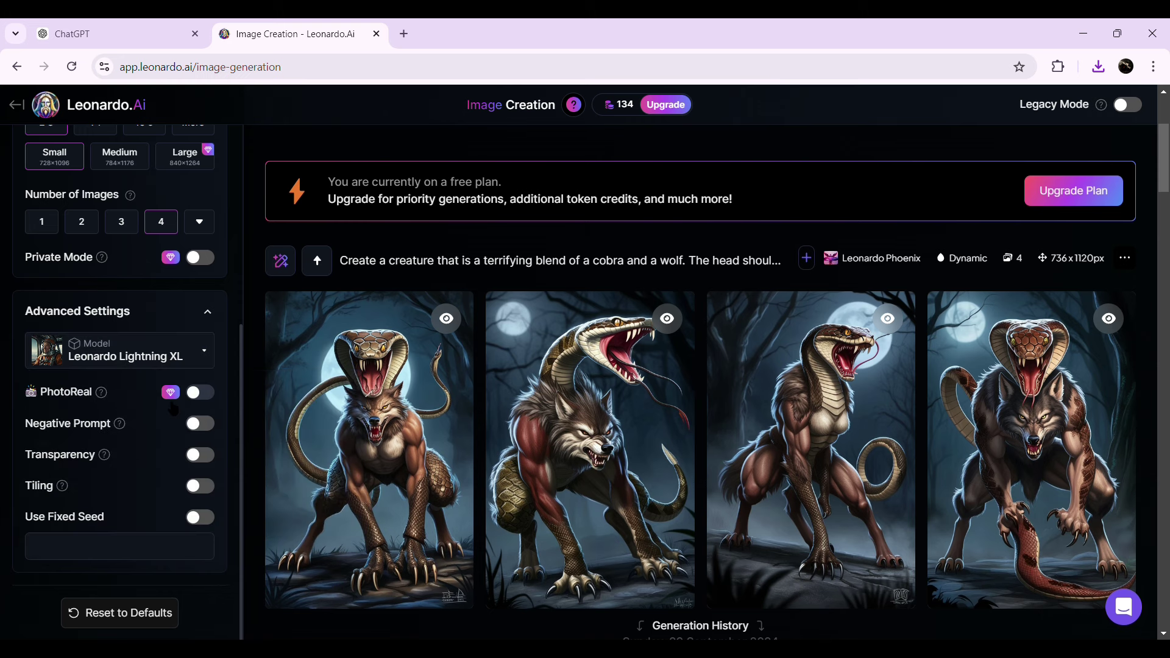
- Generate another four images from the same cobra-wolf prompt with the Leonardo Lightning XL model
scroll(560, 261, up, 3)
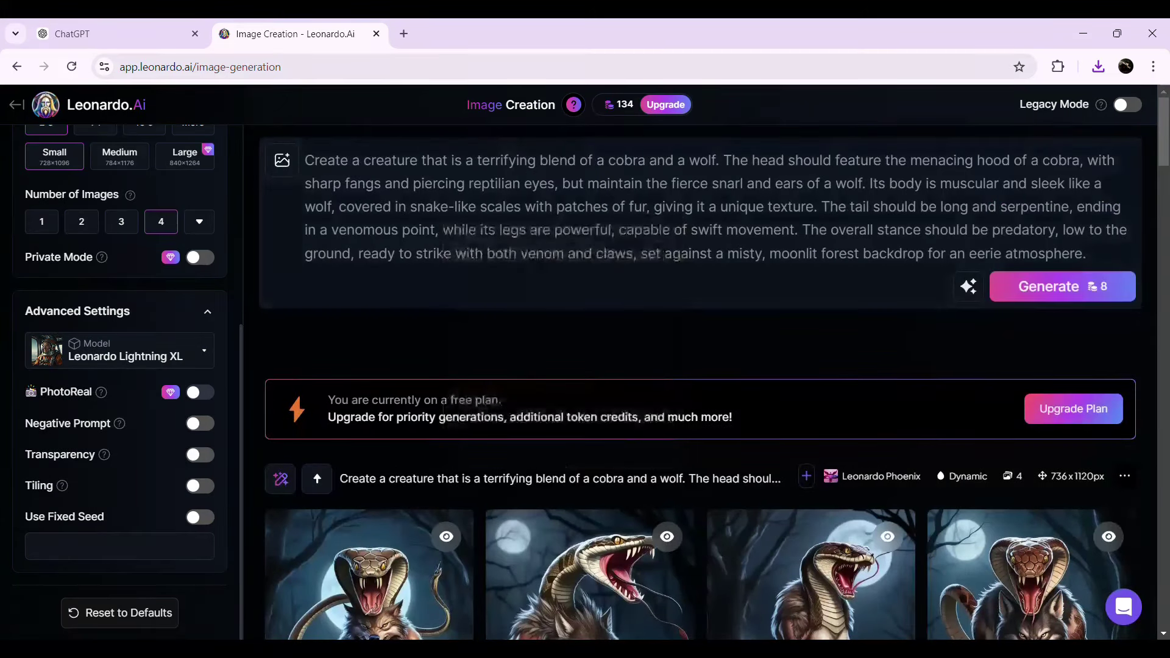
scroll(119, 366, up, 5)
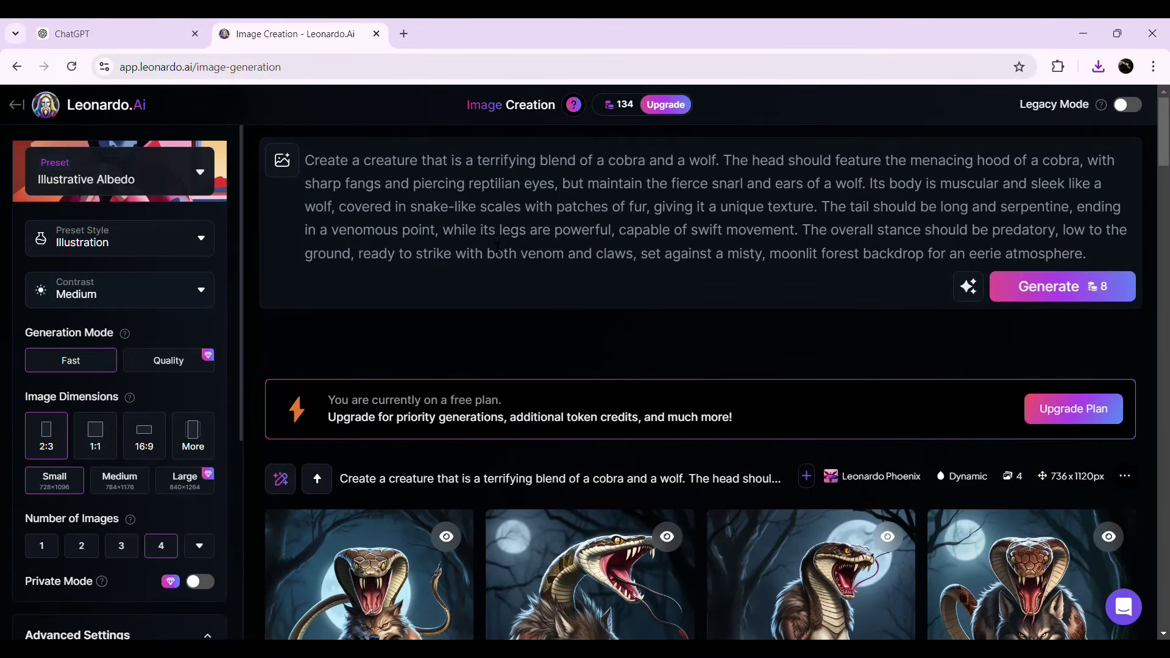
click(1066, 291)
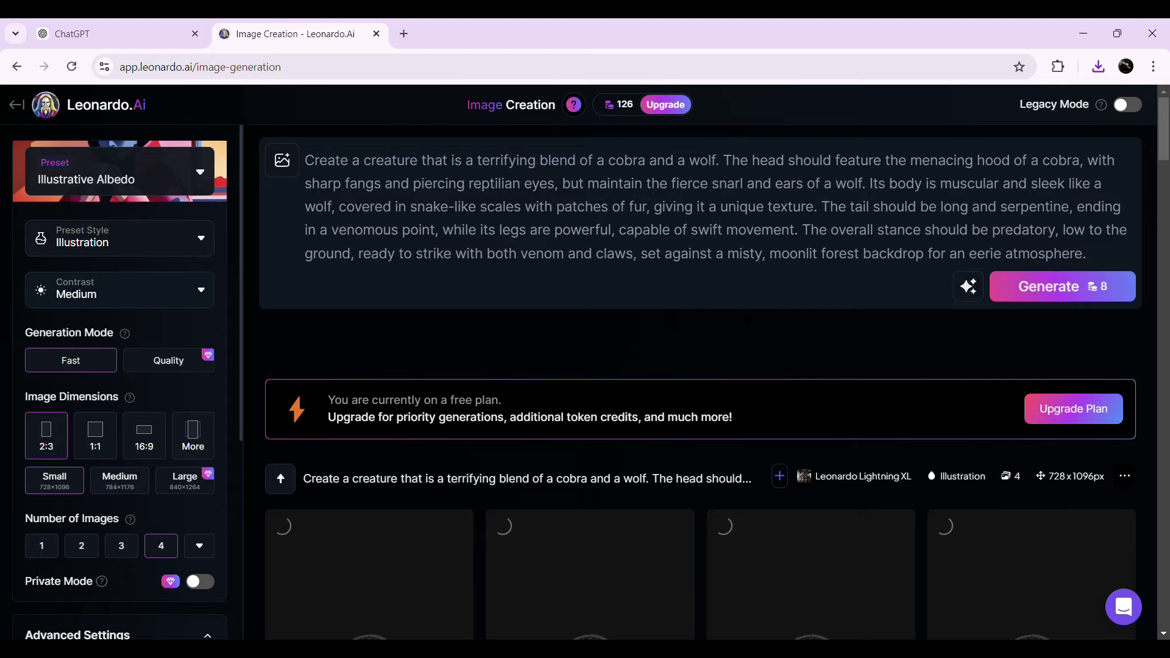
scroll(769, 407, down, 2)
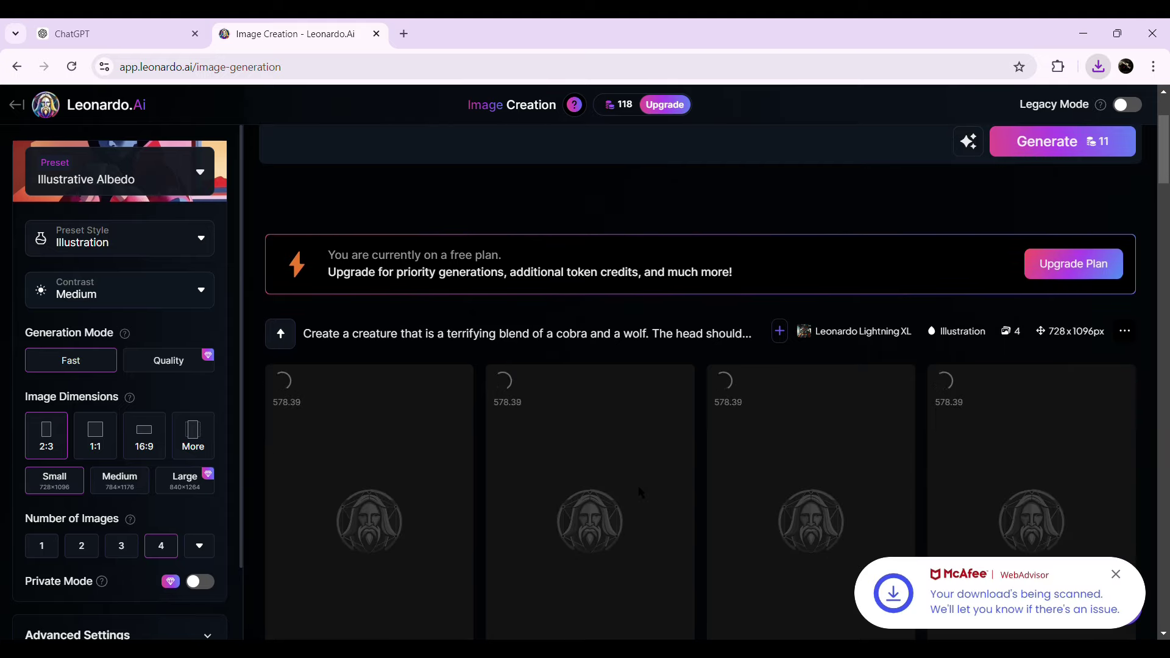
scroll(701, 396, up, 2)
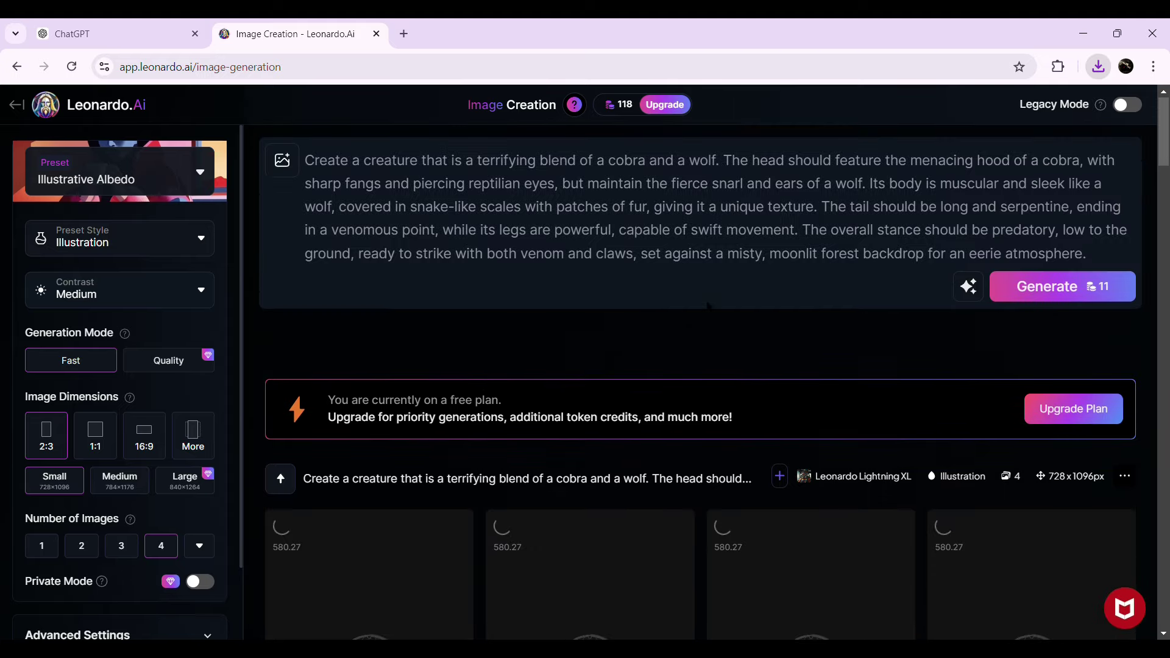
scroll(701, 397, down, 1)
scroll(701, 396, up, 1)
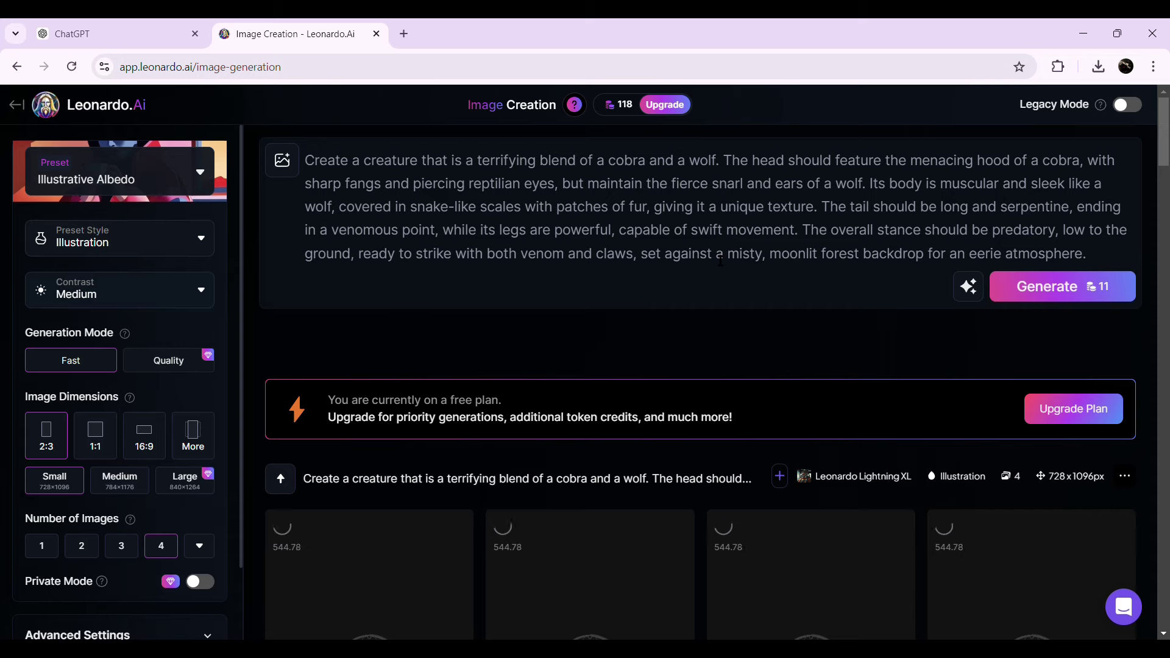
- Preview the four earlier Leonardo Lightning XL cobra-wolf images one after another at full size and close the preview
scroll(720, 259, down, 5)
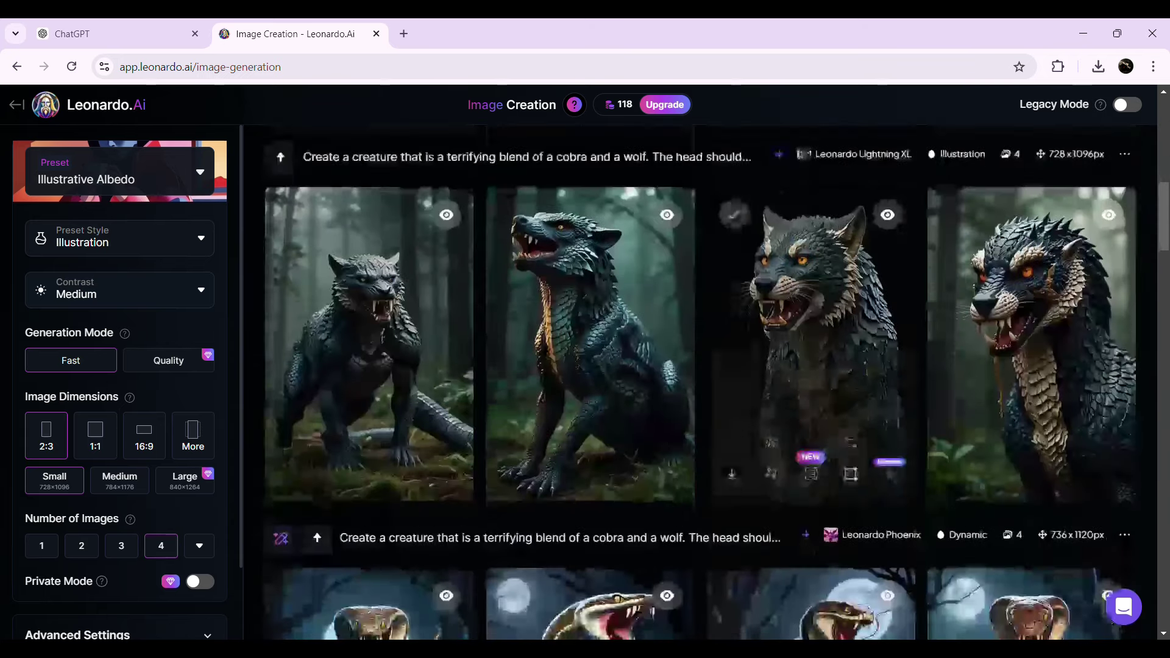
click(402, 334)
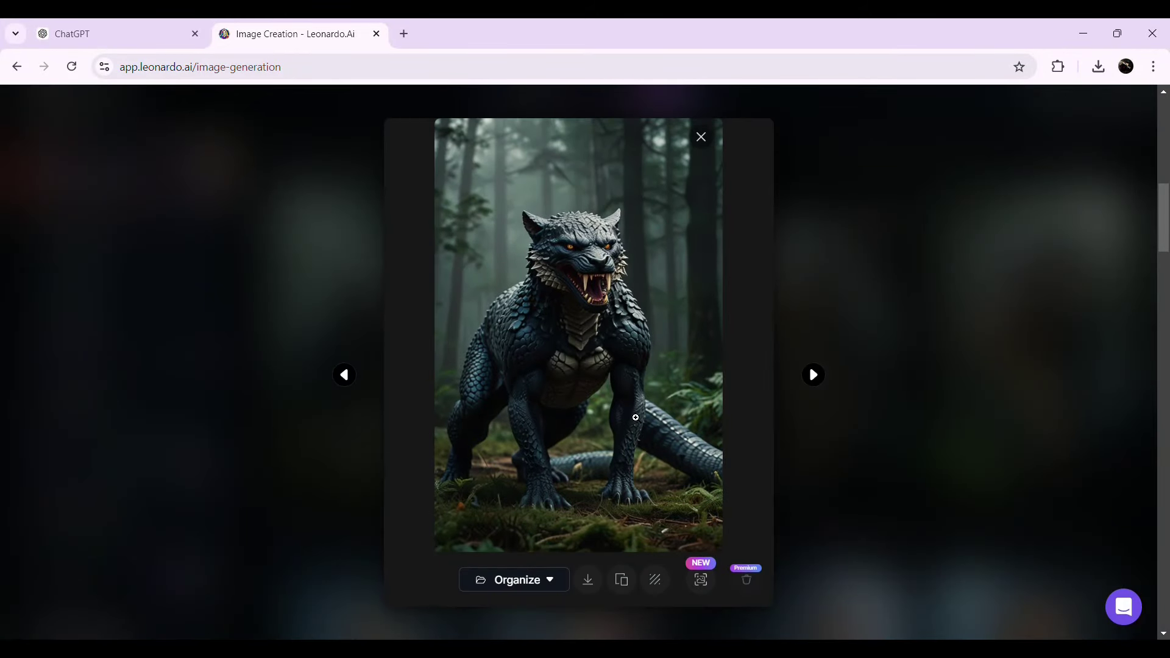
key(Left)
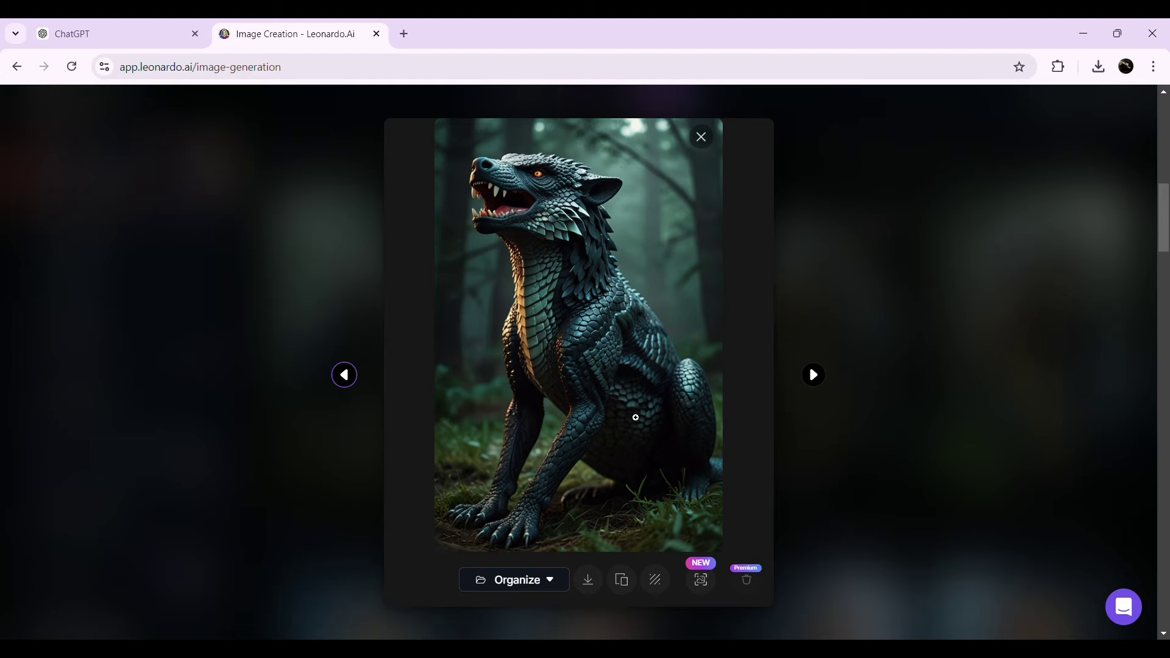
key(Left)
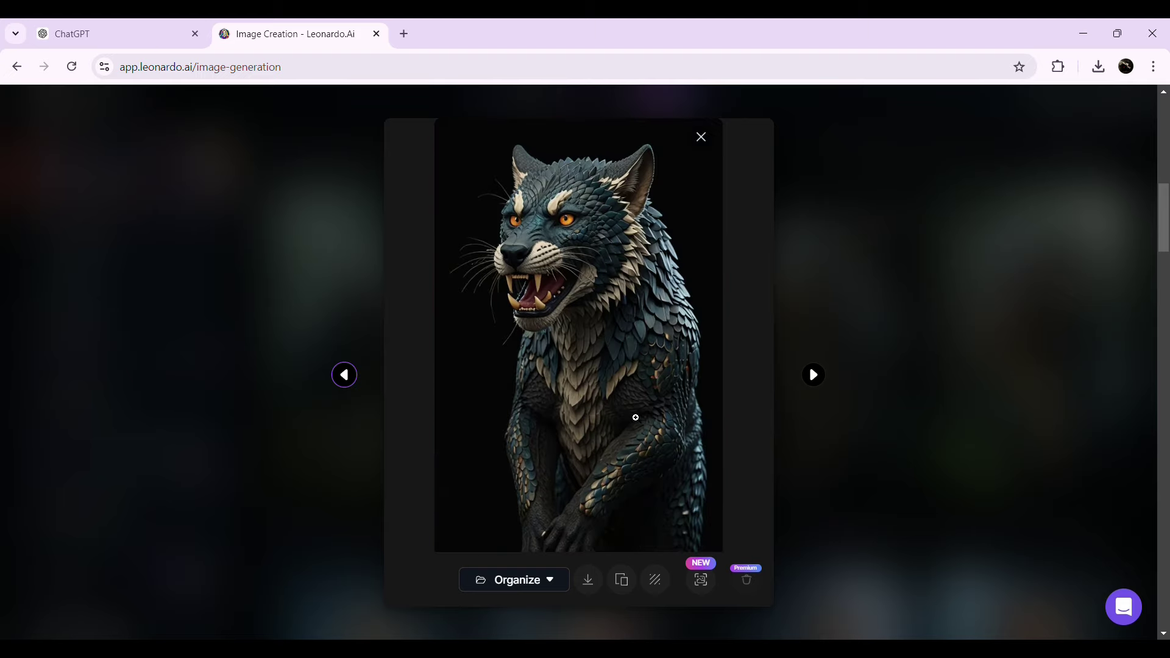
key(Left)
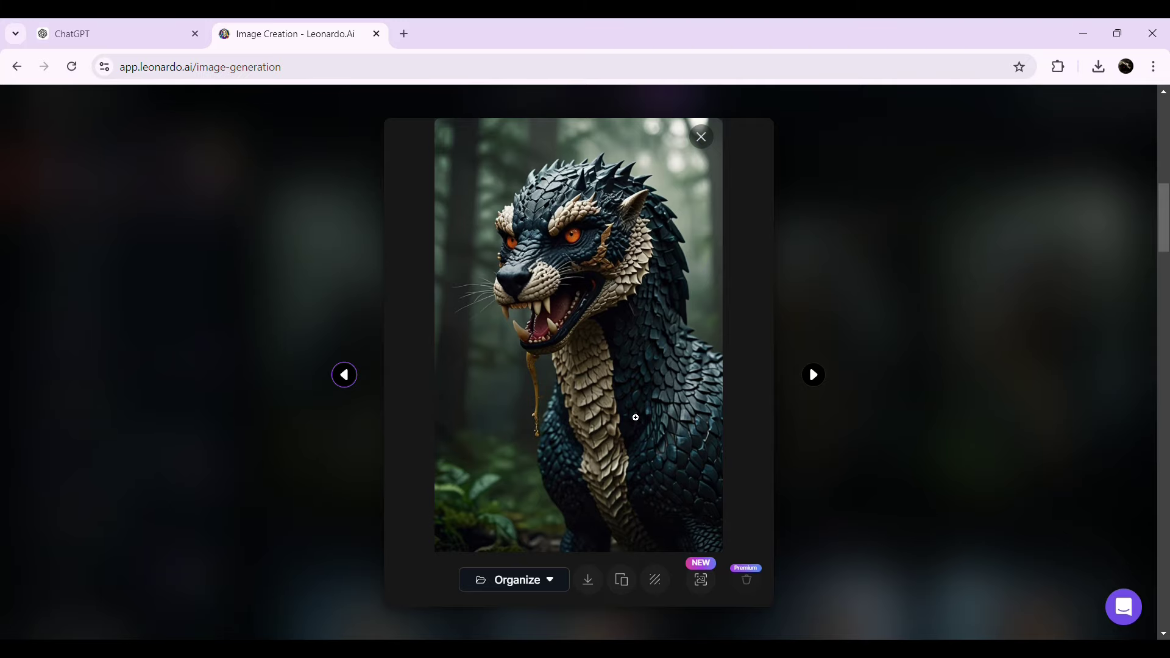
key(Escape)
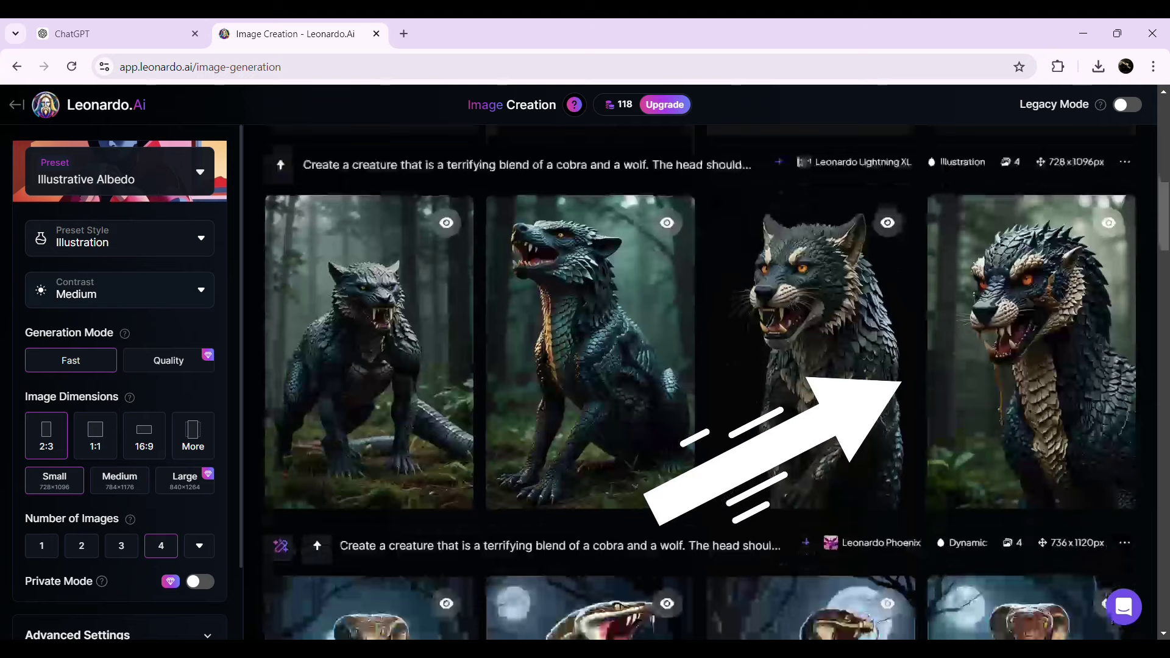
- Reopen the image preview, compare the cobra-wolf variants, download the orange-eyed one with the dripping mouth and close the preview
click(1030, 366)
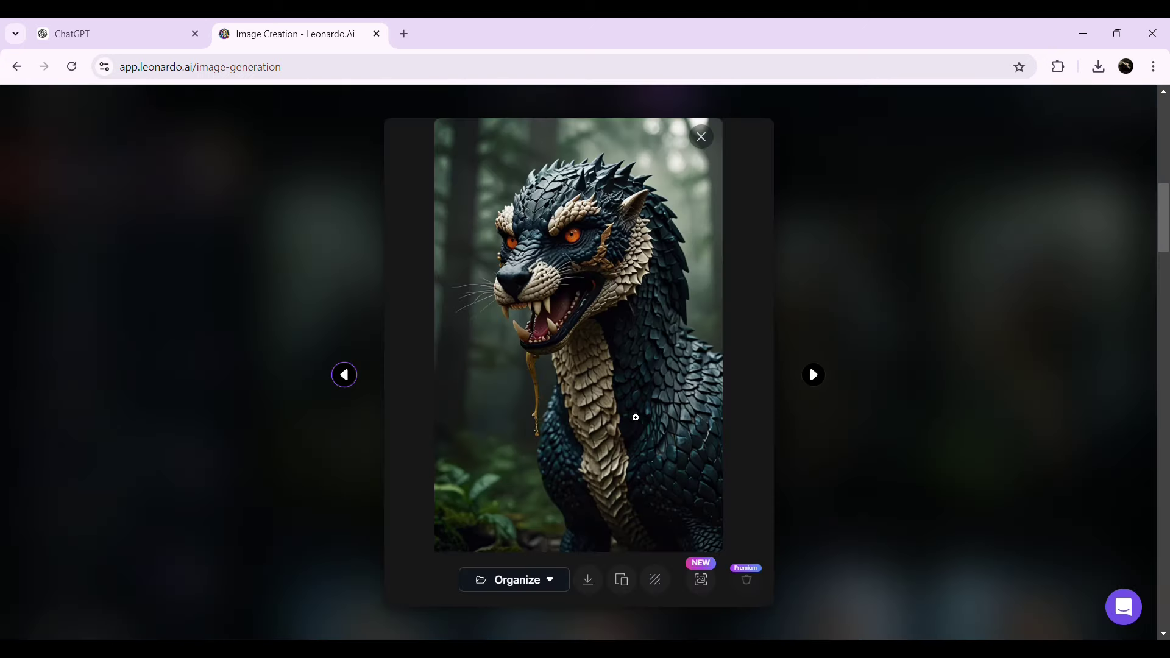
key(Right)
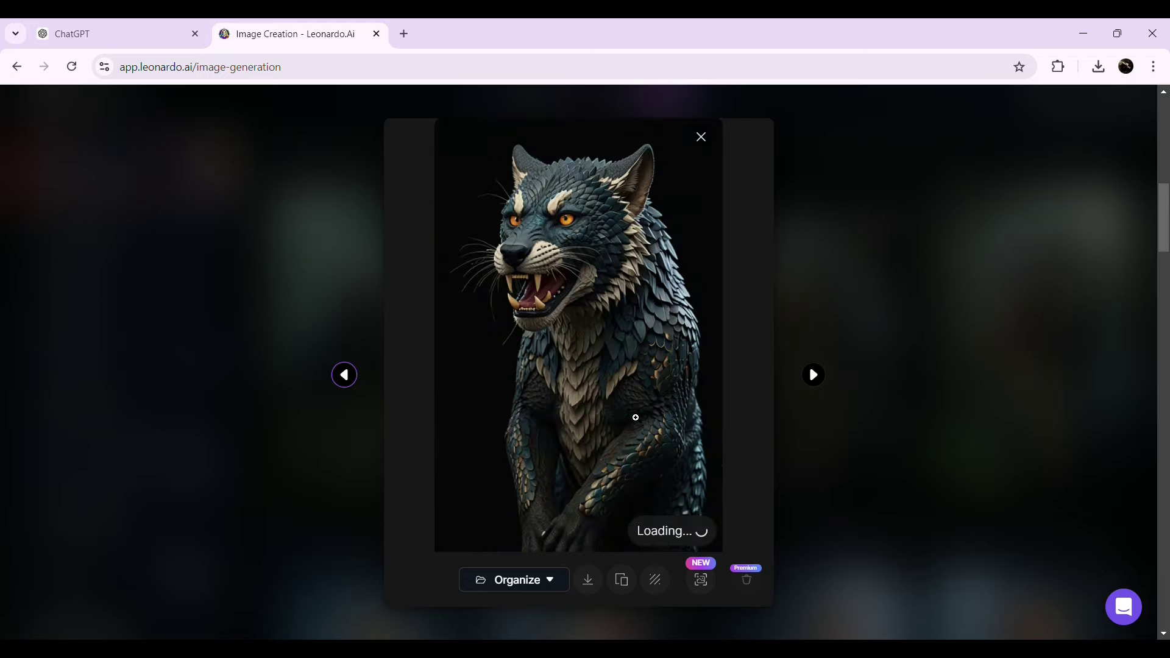
key(Left)
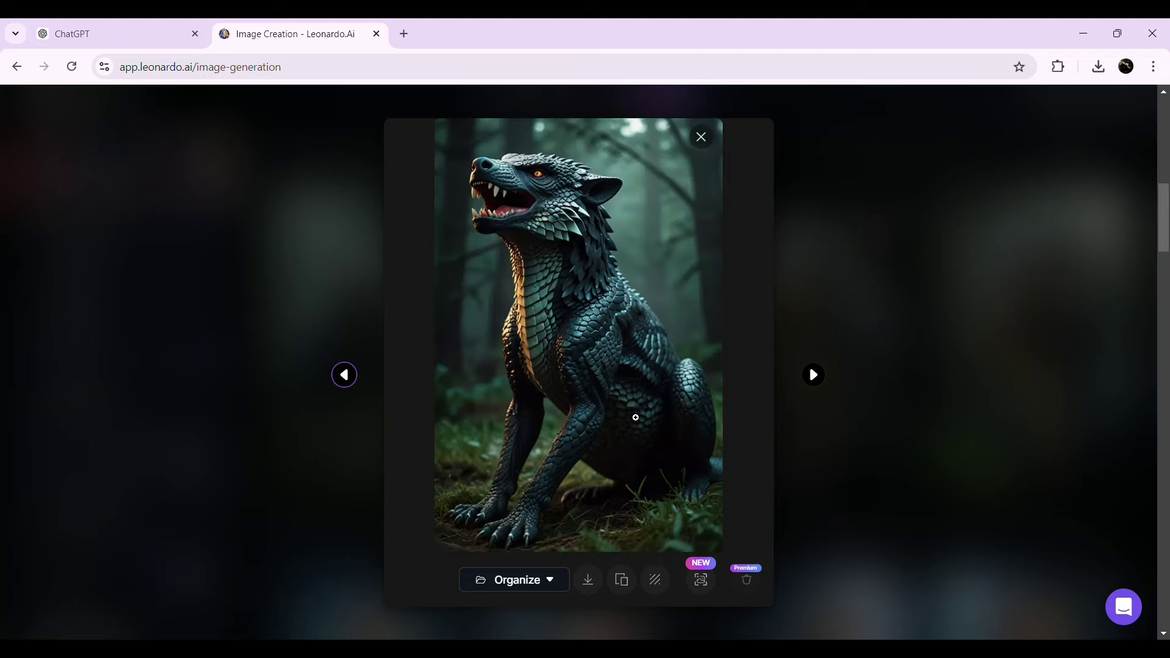
key(Left)
key(Left)
key(Left)
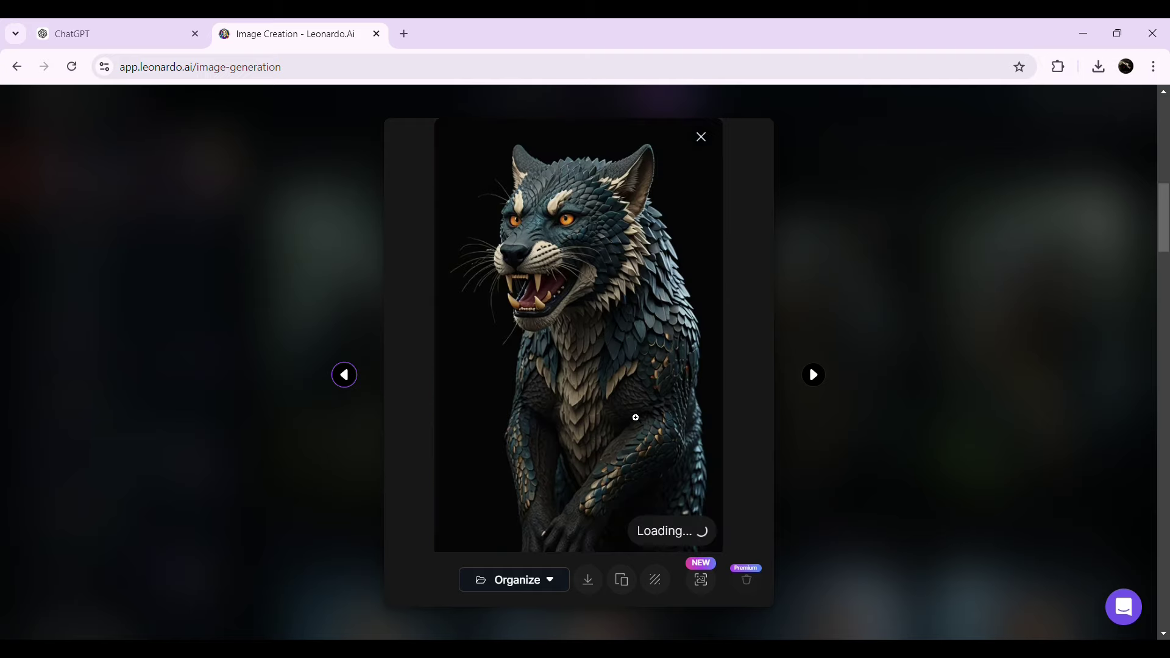
key(Left)
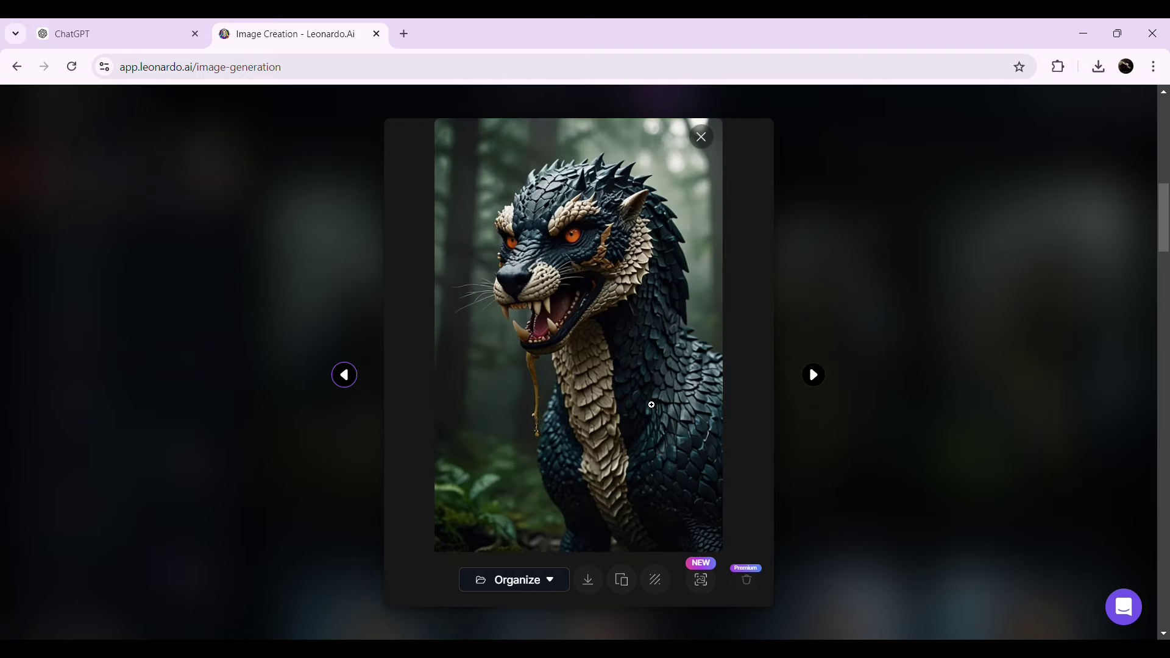
click(588, 582)
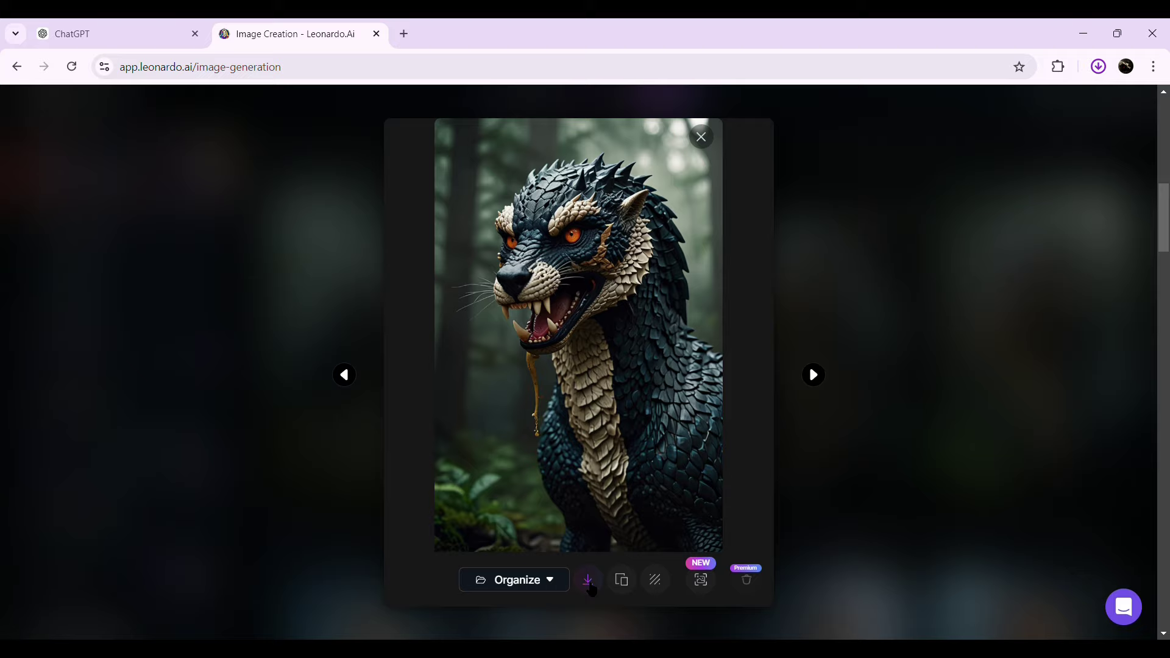
click(931, 365)
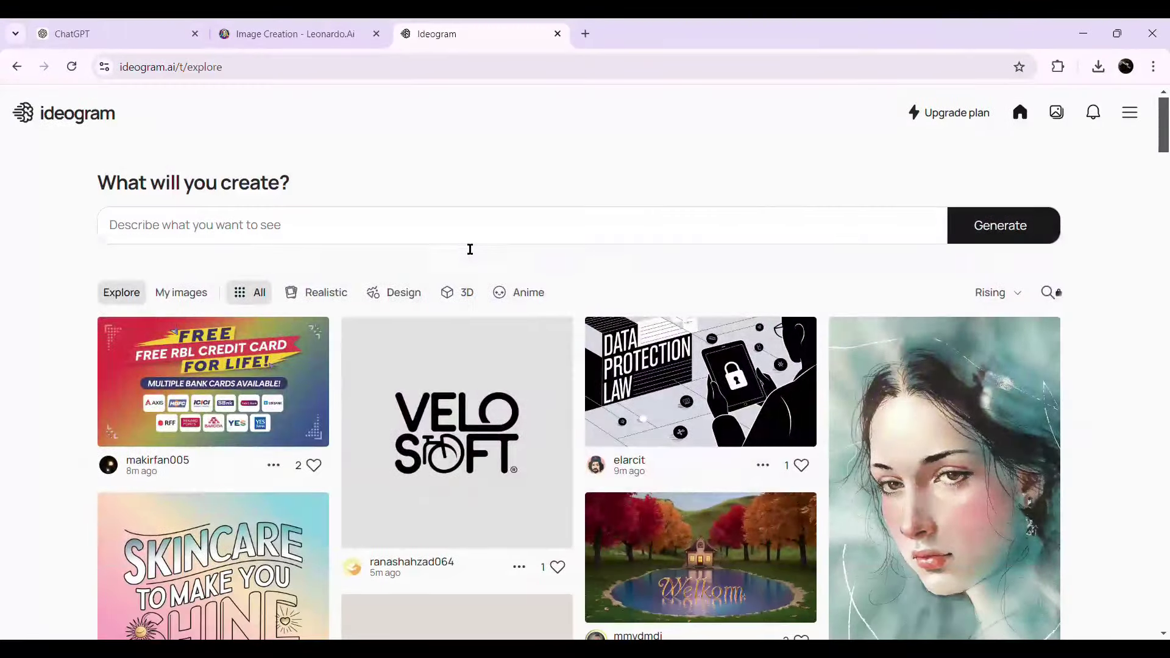
- In Ideogram, generate images from the full cobra-wolf creature prompt in the Realistic style with Magic Prompt on
click(470, 250)
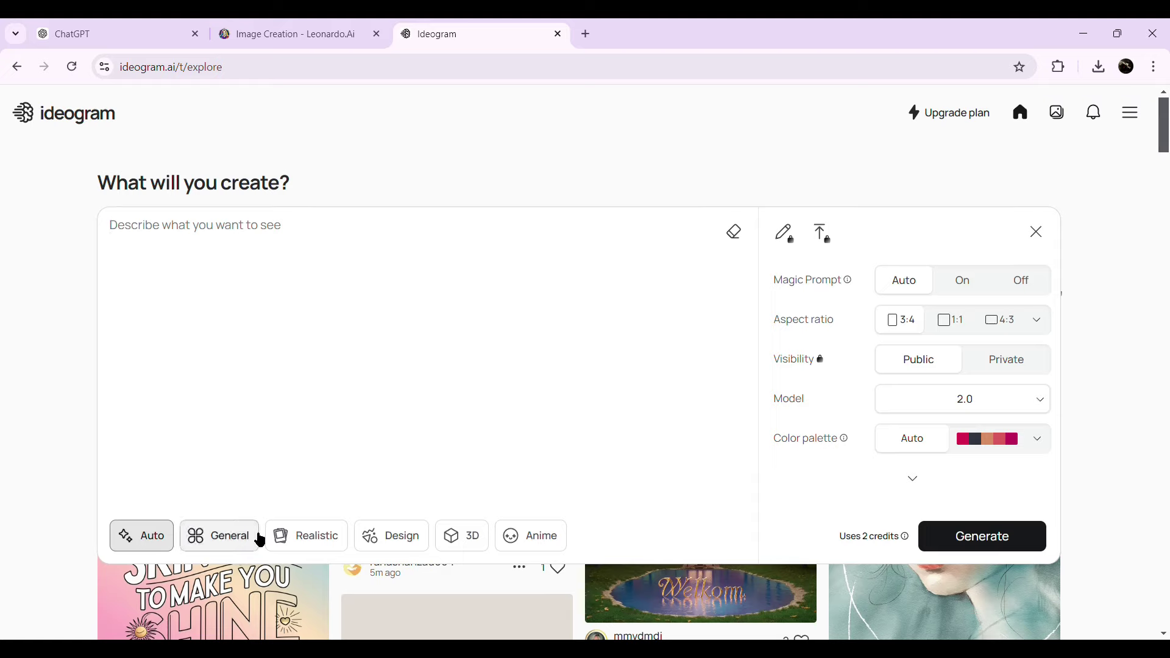
click(296, 544)
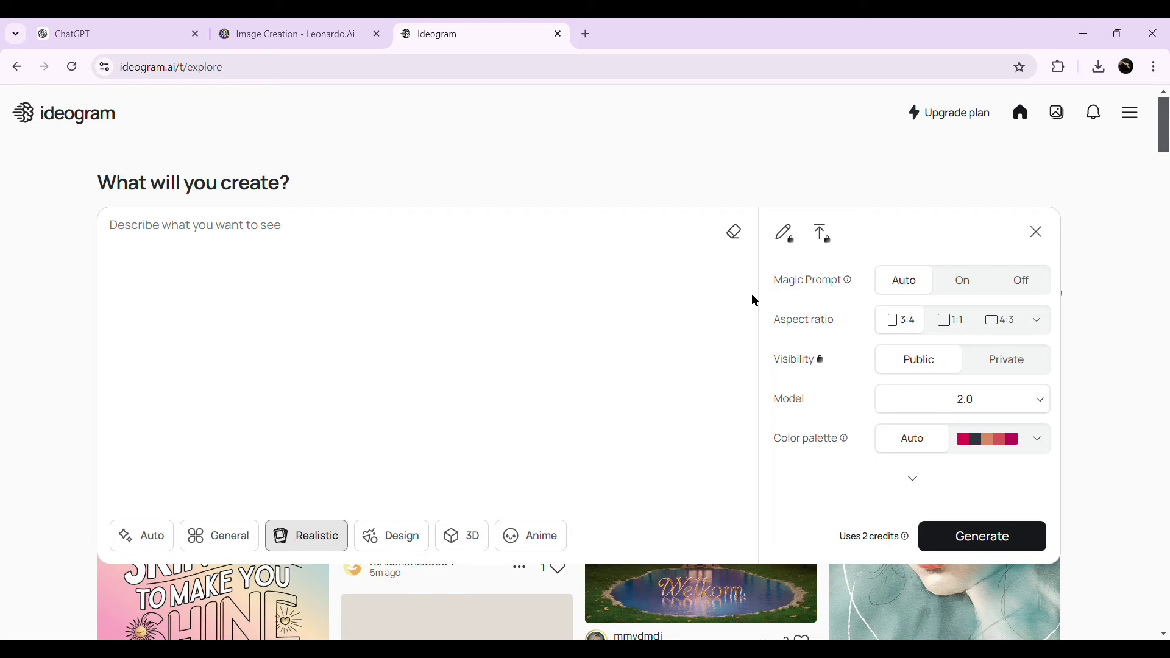
text(Create a creature that is a terrifying blend of a cobra and a wolf. The head should feature the menacing hood of a cobra, with sharp fangs and piercing reptilian eyes, but maintain the fierce snarl and ears of a wolf. Its body is muscular and sleek like a wolf, covered in snake-like scales with patches of fur, giving it a unique texture. The tail should be long and serpentine, ending in a venomous point, while its legs are powerful, capable of swift movement. The overall stance should be predatory, low to the ground, ready to strike with both venom and claws, set against a misty, moonlit forest backdrop for an eerie atmosphere)
click(962, 281)
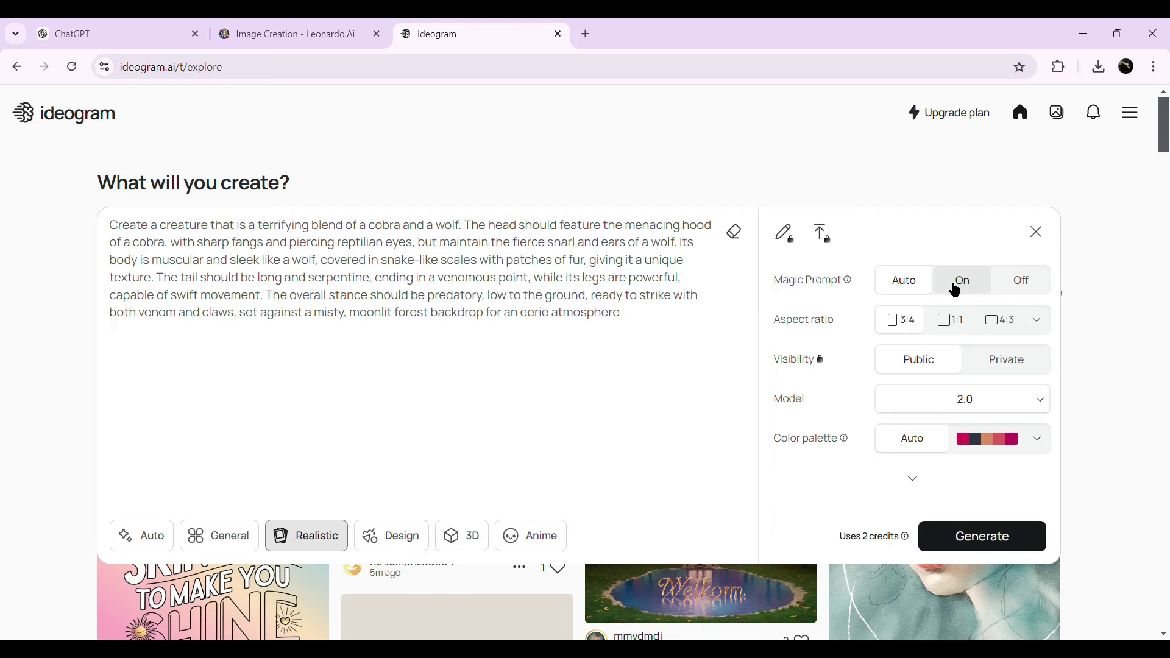
click(980, 539)
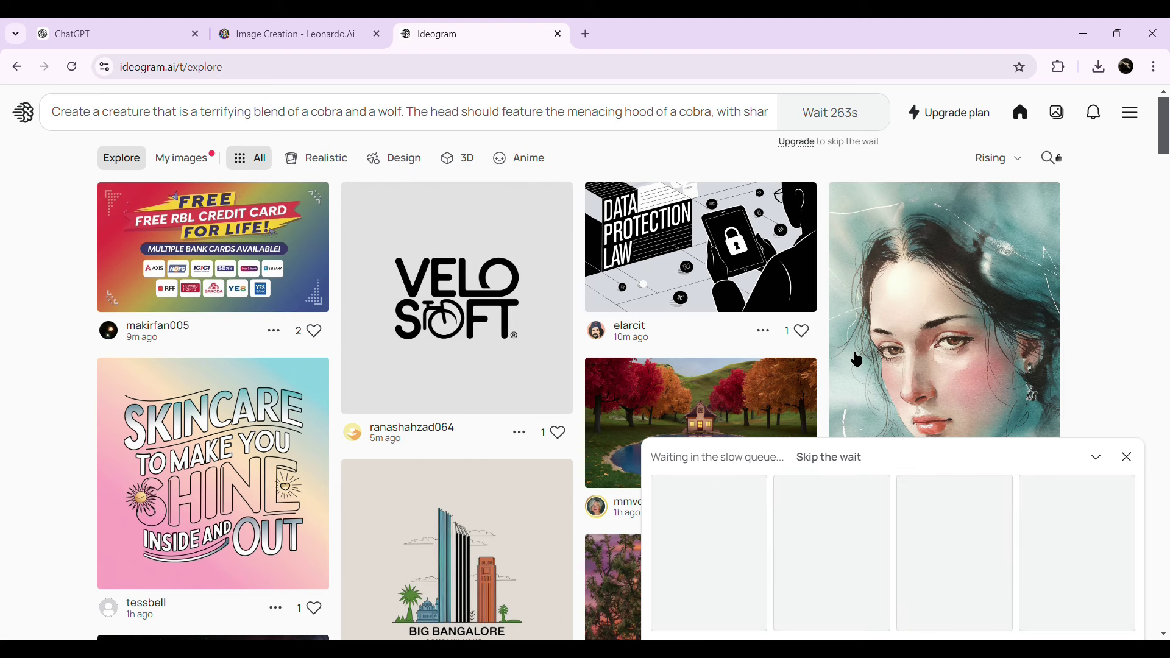
scroll(856, 360, down, 8)
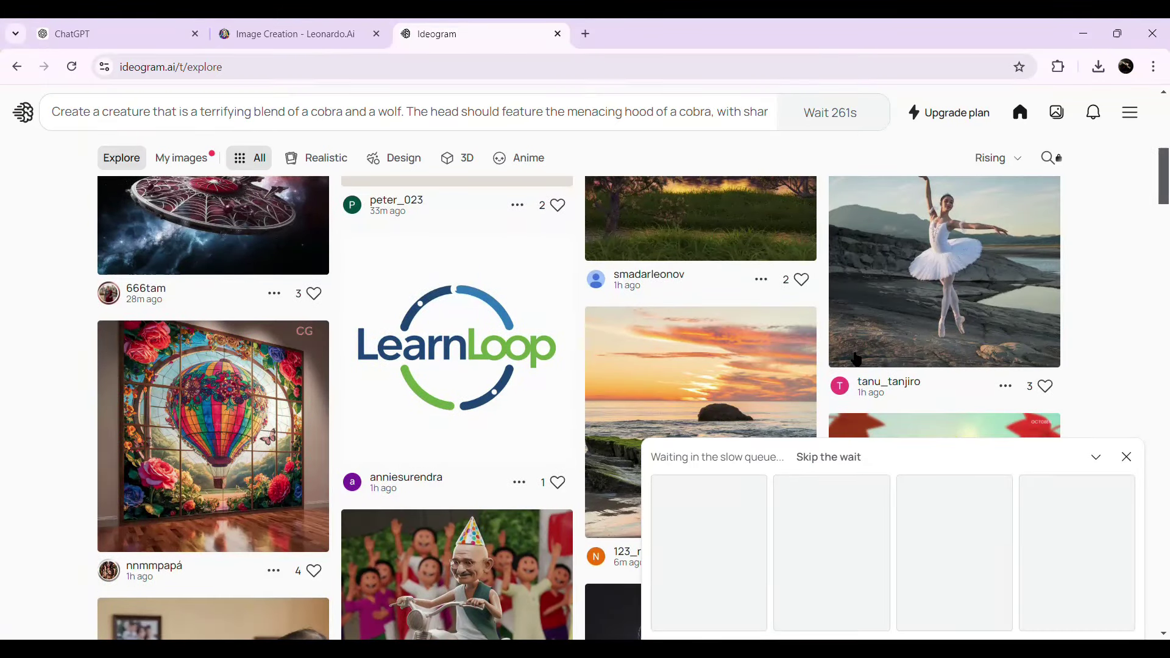
scroll(857, 359, down, 7)
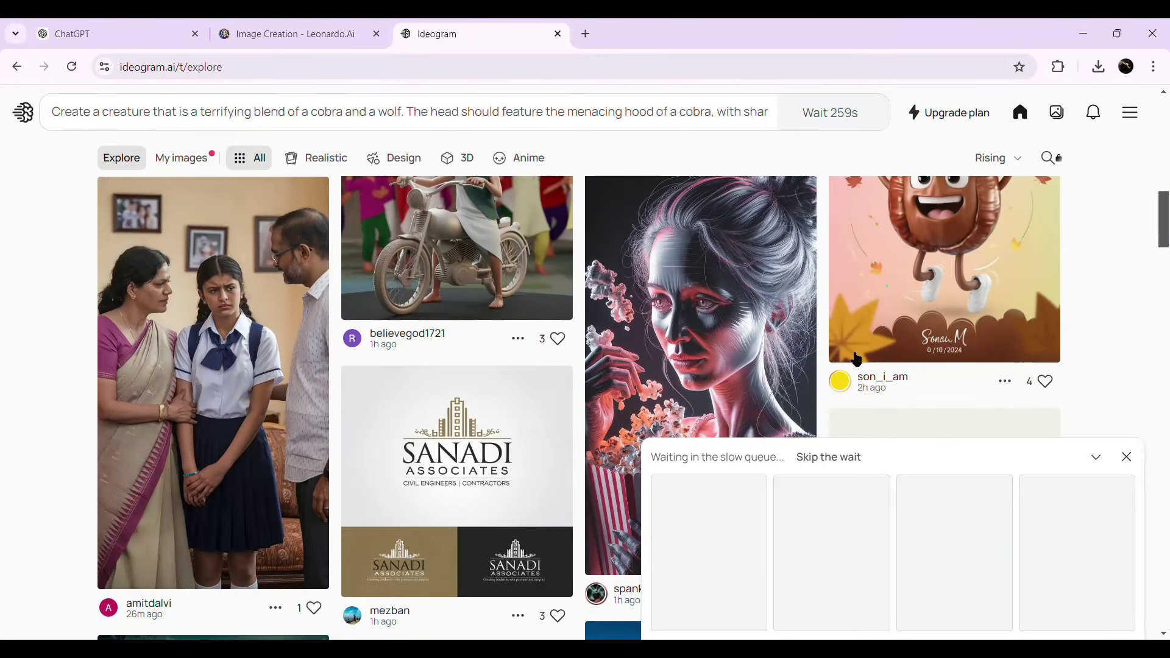
scroll(856, 360, down, 5)
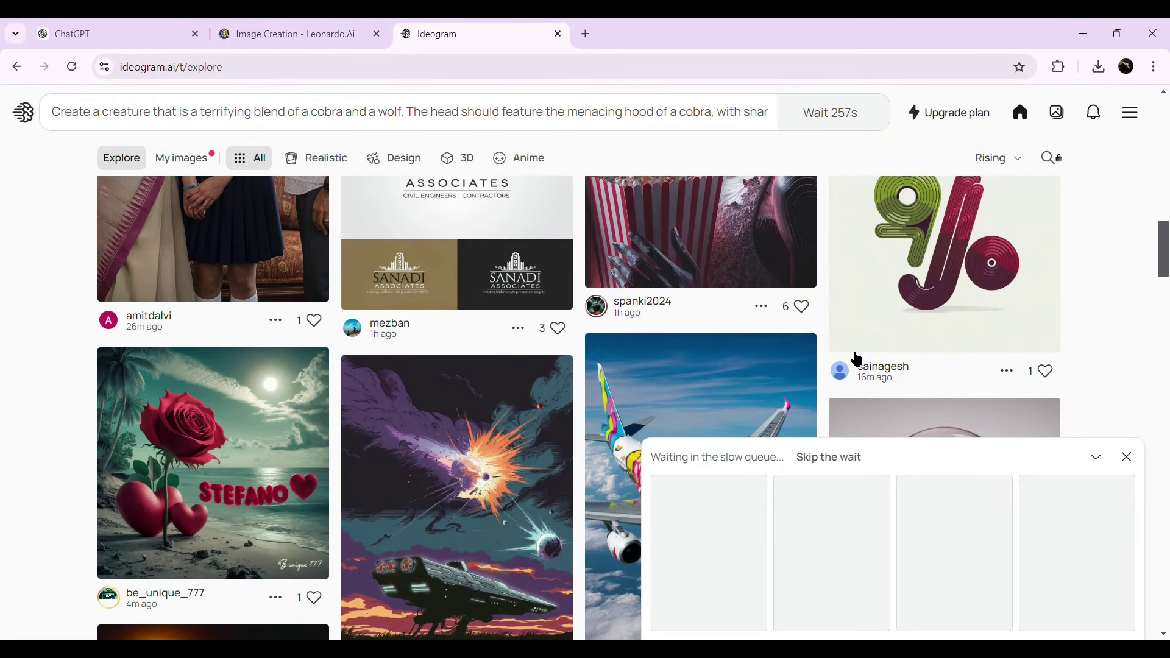
scroll(856, 359, down, 4)
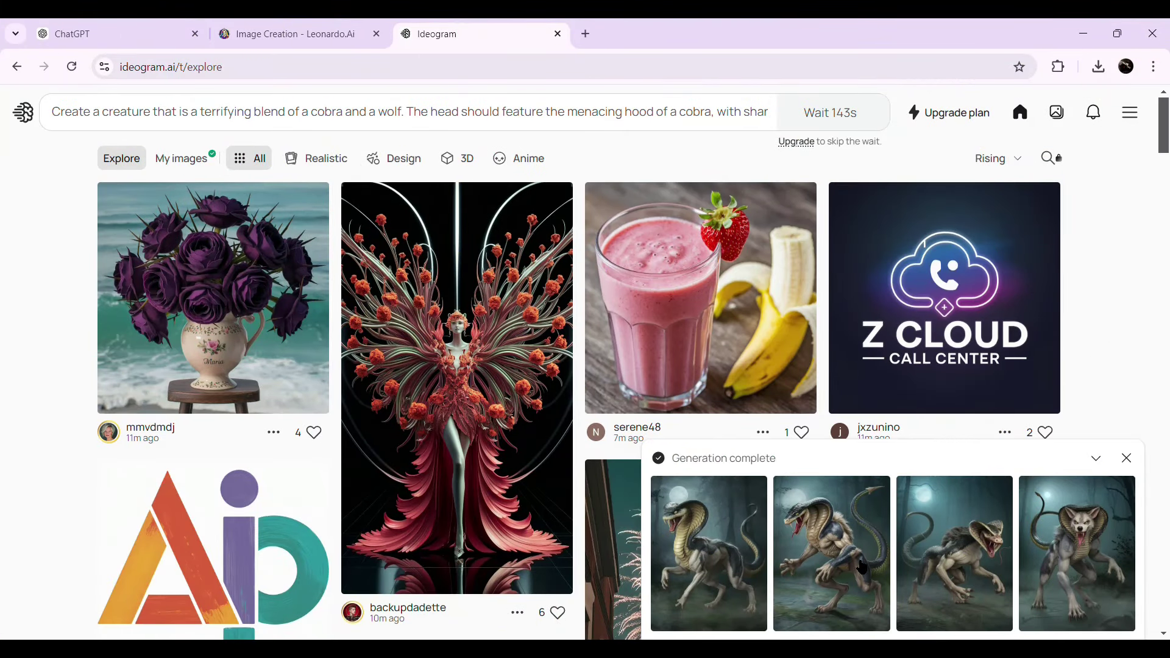
- Open the first generated cobra-wolf image in Ideogram and examine the variants of that generation back and forth
click(721, 525)
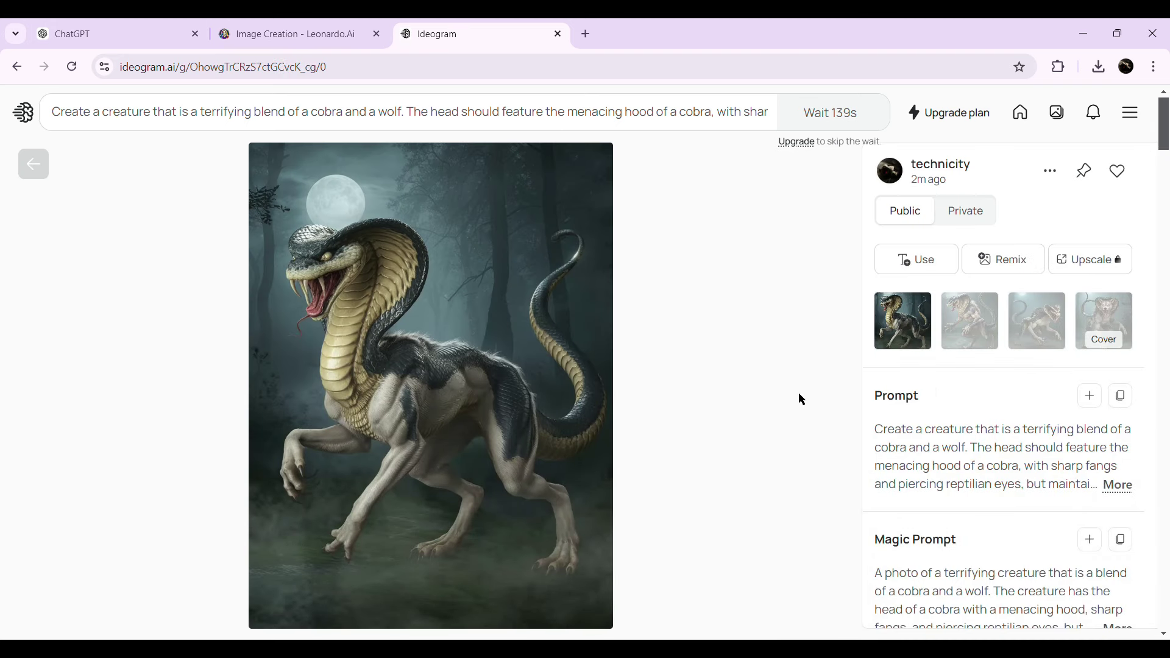
key(Right)
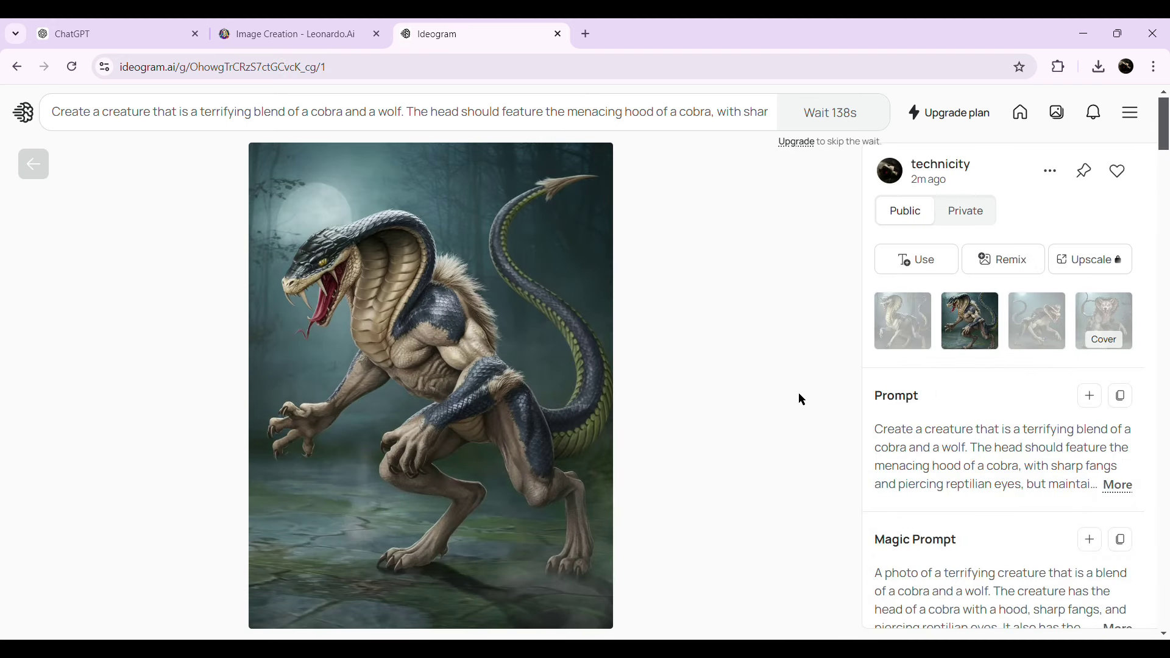
key(Right)
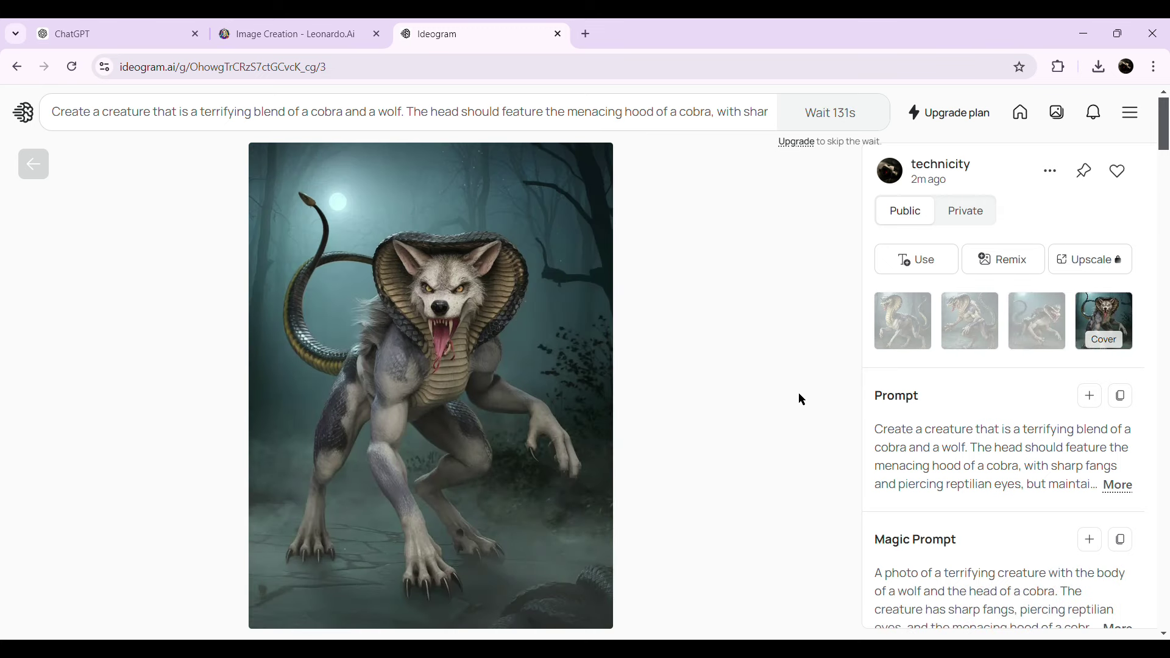
key(Left)
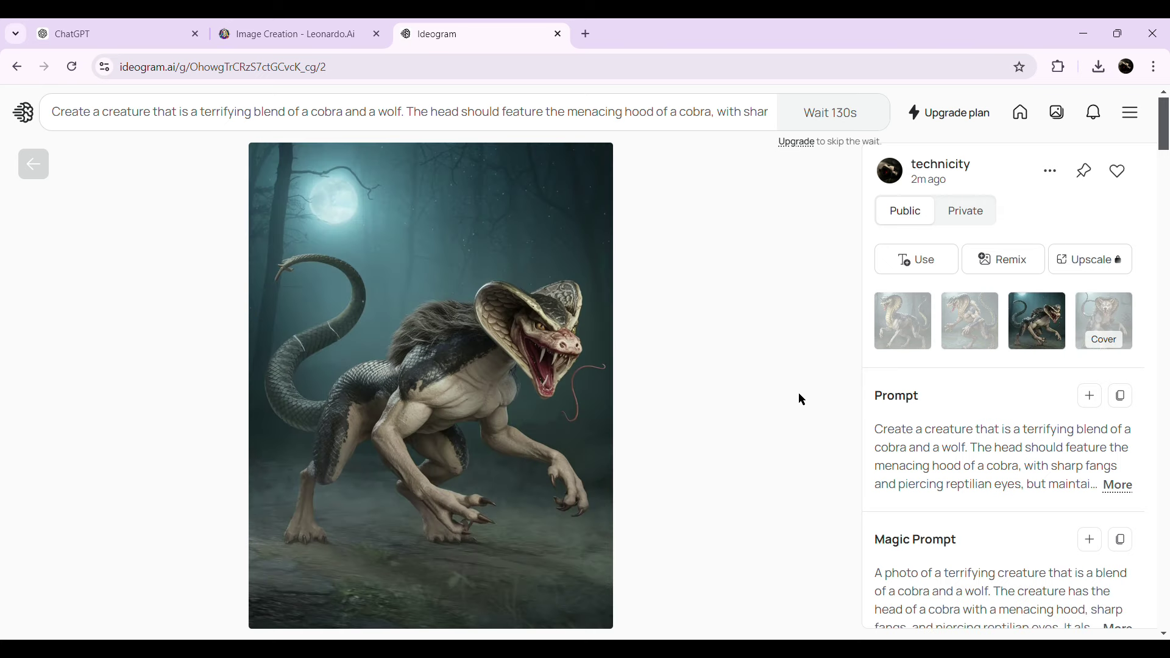
key(Left)
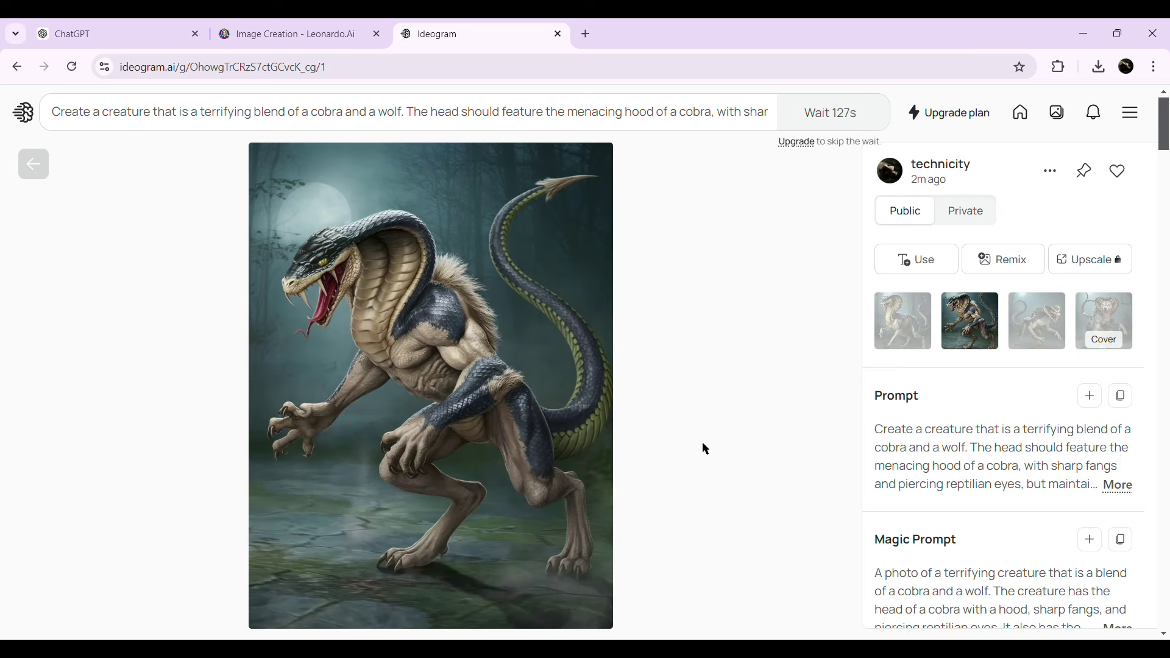
key(Left)
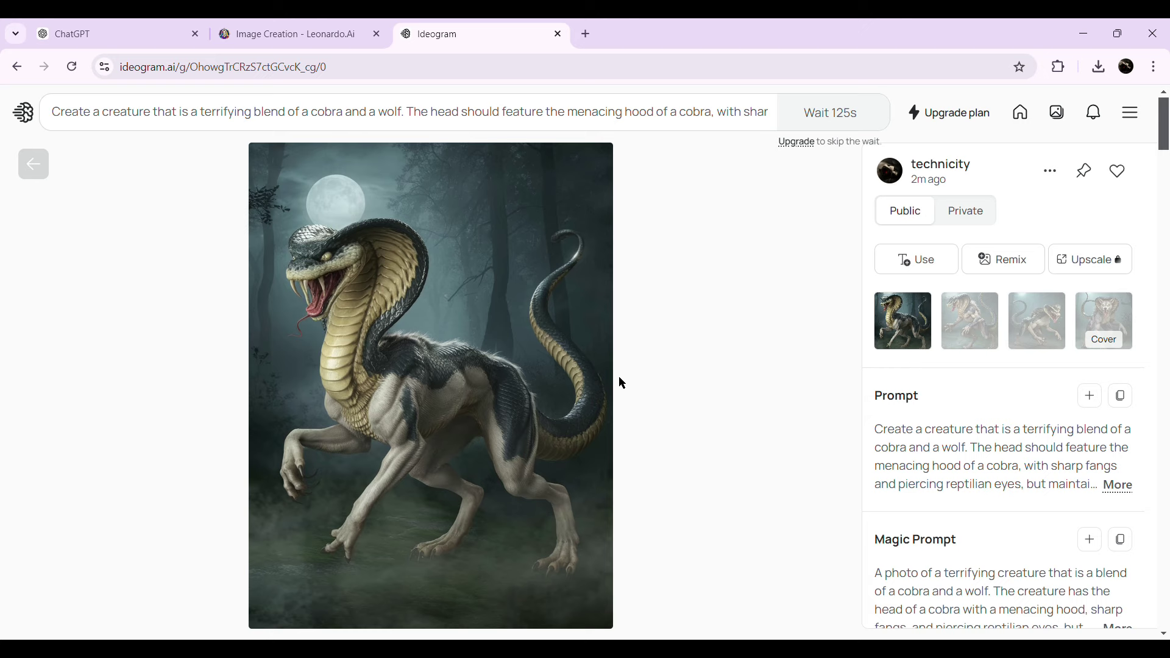
key(Right)
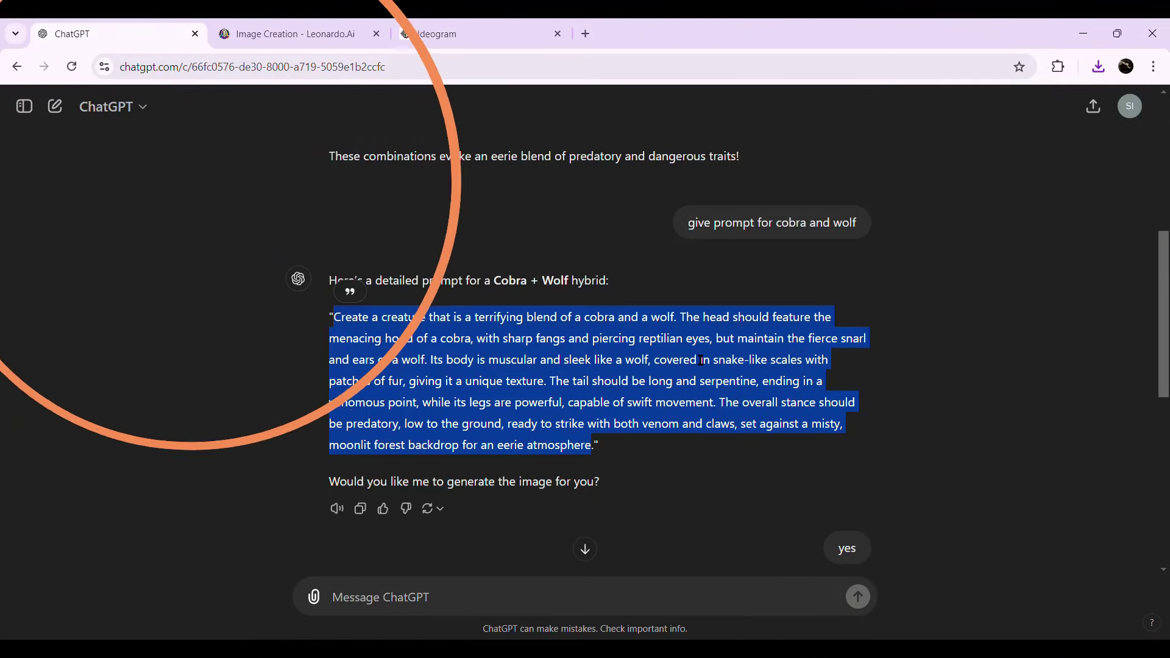
- In ChatGPT, reply "yes" to have the image for the crocodile and tiger hybrid prompt generated
click(910, 329)
scroll(910, 329, up, 5)
scroll(910, 329, up, 2)
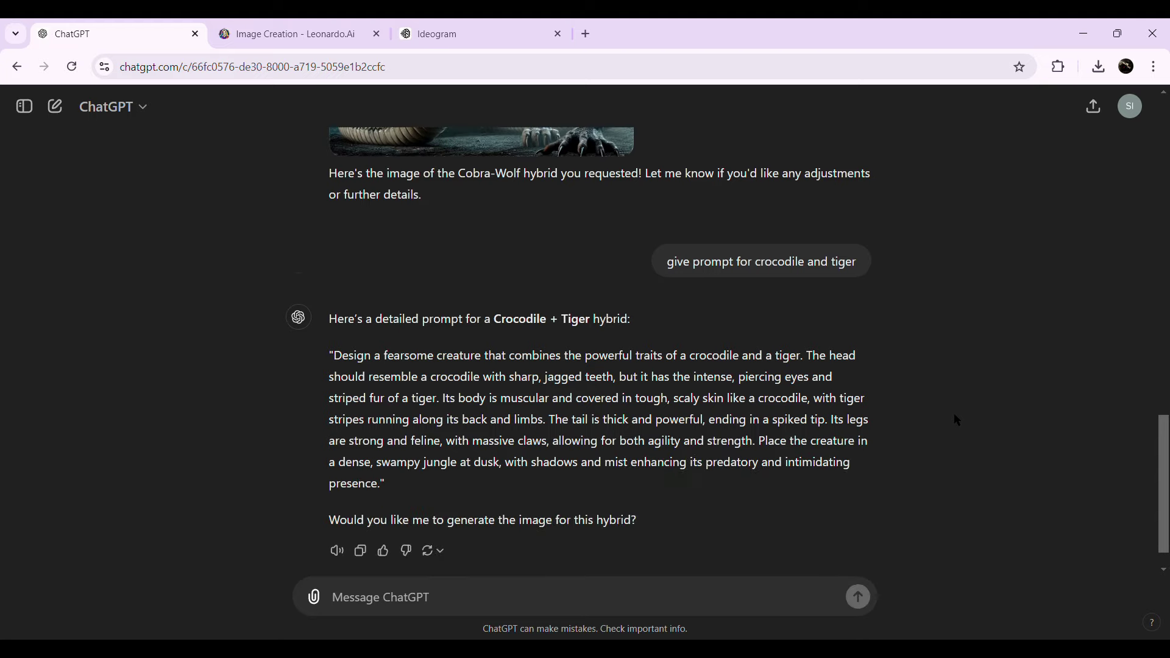
text(yes)
key(Return)
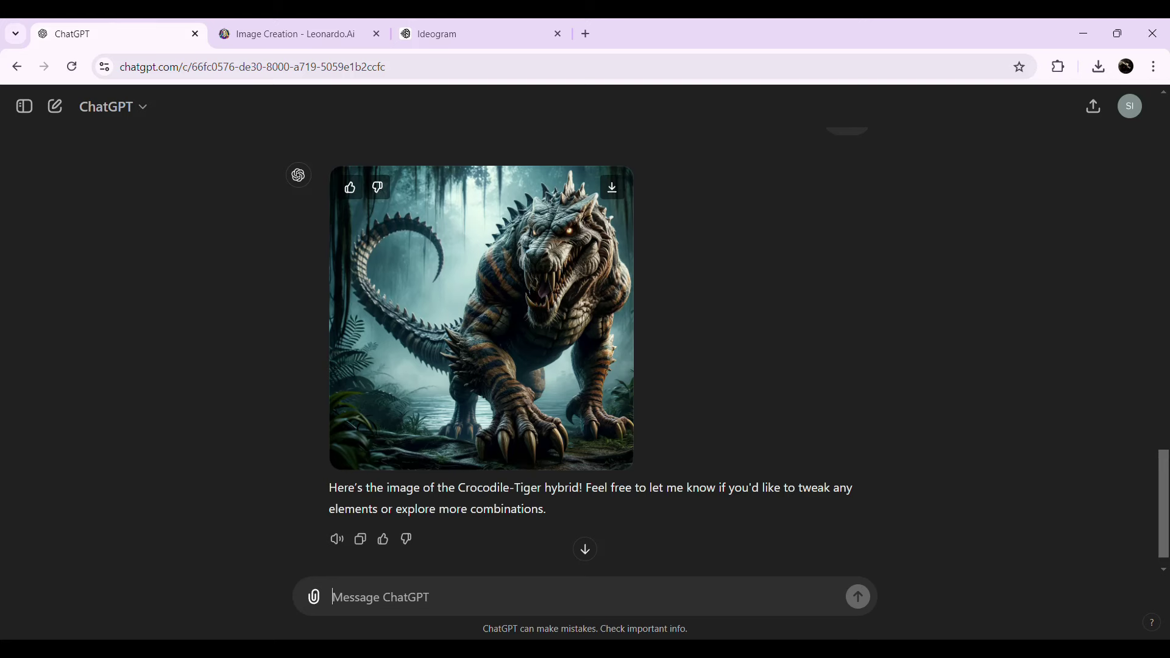
- View the crocodile-tiger image at full size, close it and switch back to Leonardo.Ai
click(533, 296)
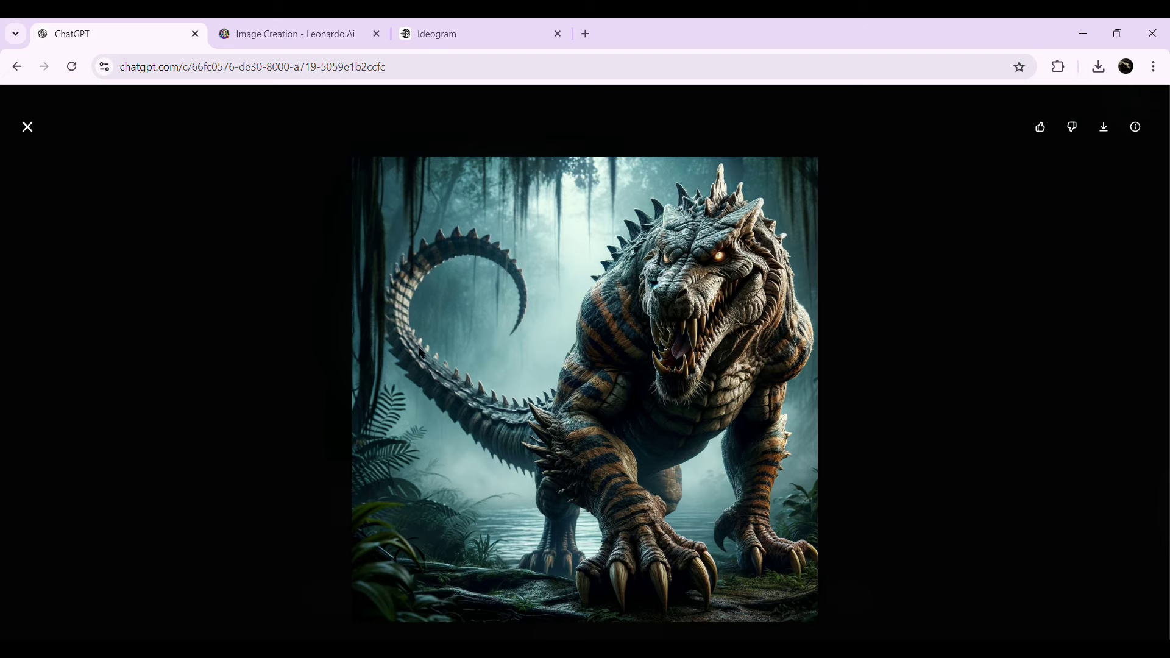
key(Escape)
click(289, 30)
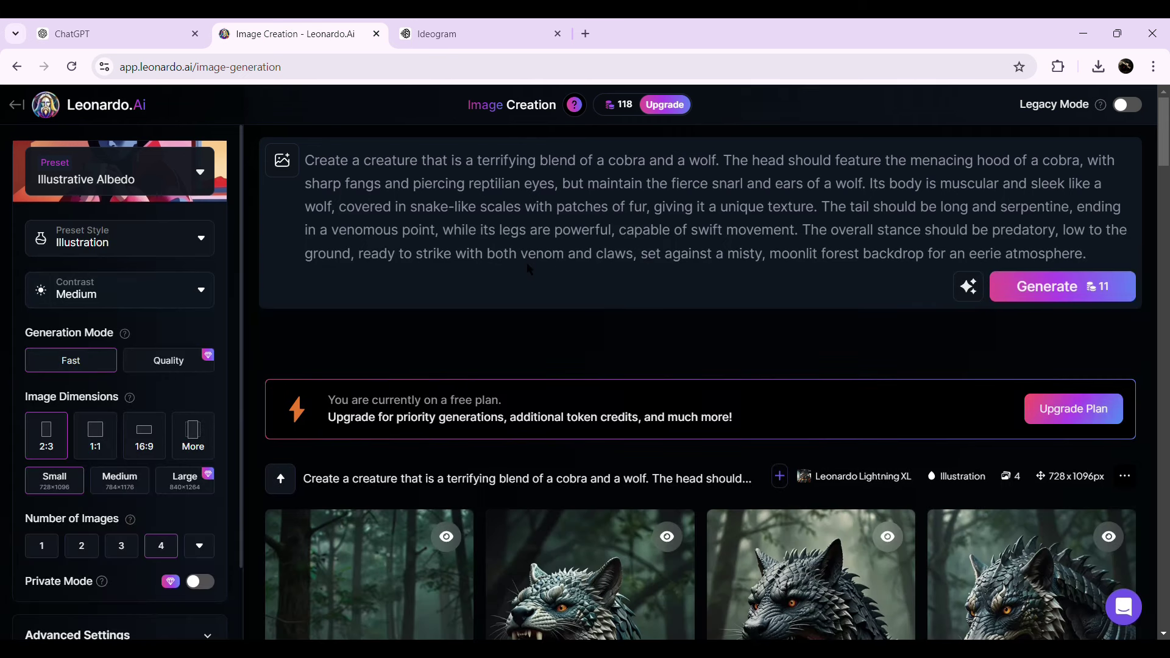
- Replace the Leonardo.Ai prompt with the full crocodile and tiger creature prompt and generate four small 2:3 images in the Illustration style
click(563, 260)
key(ctrl+a)
text(Design a fearsome creature that combines the powerful traits of a crocodile and a tiger. The head should resemble a crocodile with sharp, jagged teeth, but it has the intense, piercing eyes and striped fur of a tiger. Its body is muscular and covered in tough, scaly skin like a crocodile, with tiger stripes running along its back and limbs. The tail is thick and powerful, ending in a spiked tip. Its legs are strong and feline, with massive claws, allowing for both agility and strength. Place the creature in a dense, swampy jungle at dusk, with shadows and mist enhancing its predatory and intimidating presence.)
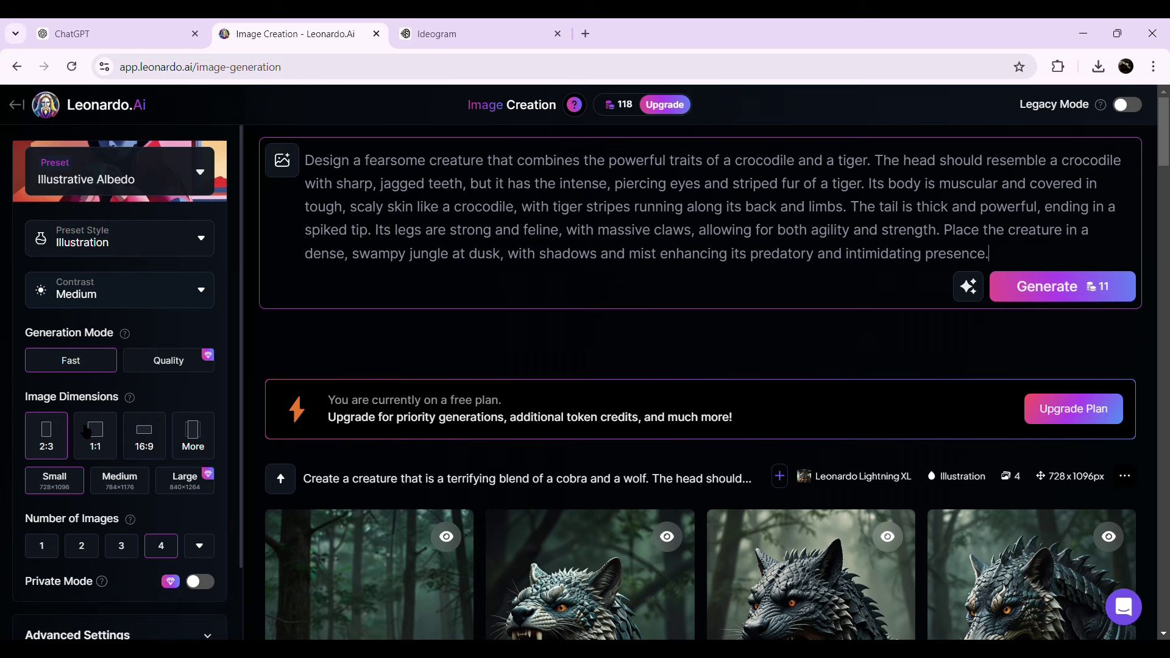
scroll(152, 426, down, 2)
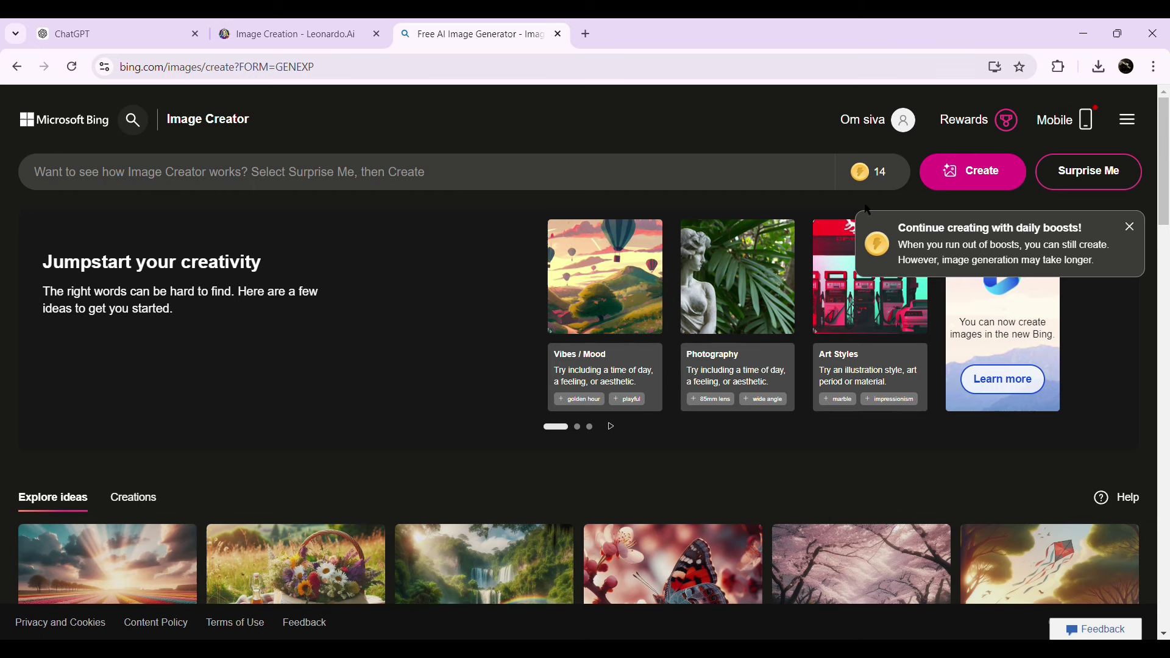
- In Bing Image Creator, create images from the same crocodile and tiger creature prompt and bring the generated set into view
key(ctrl+v)
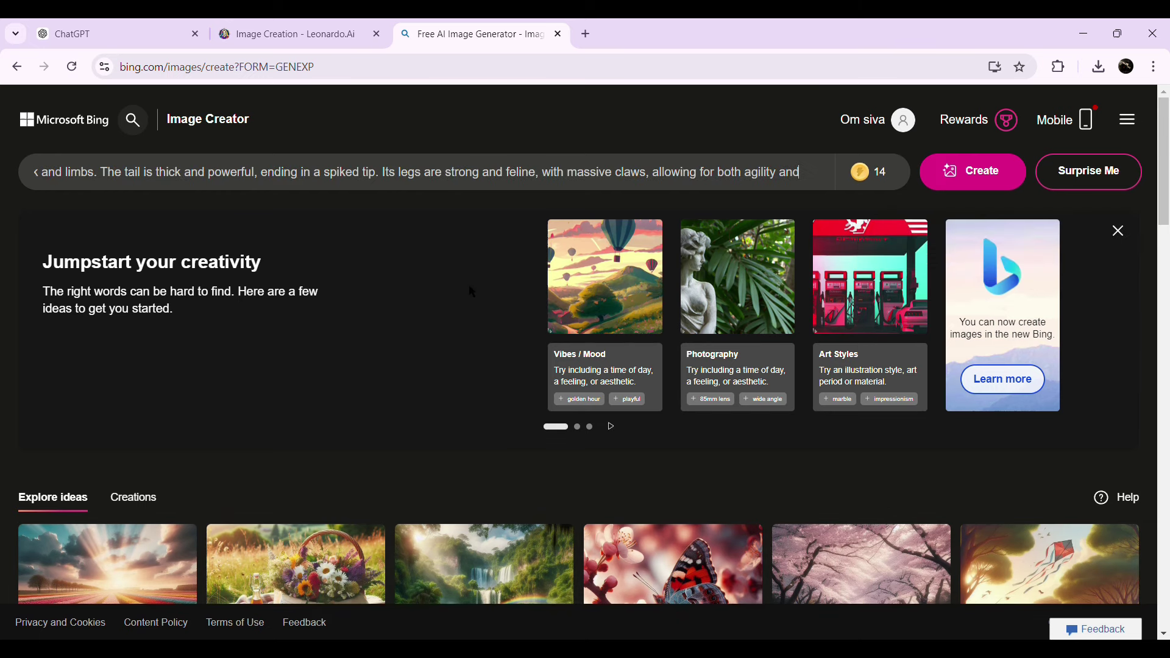
click(947, 184)
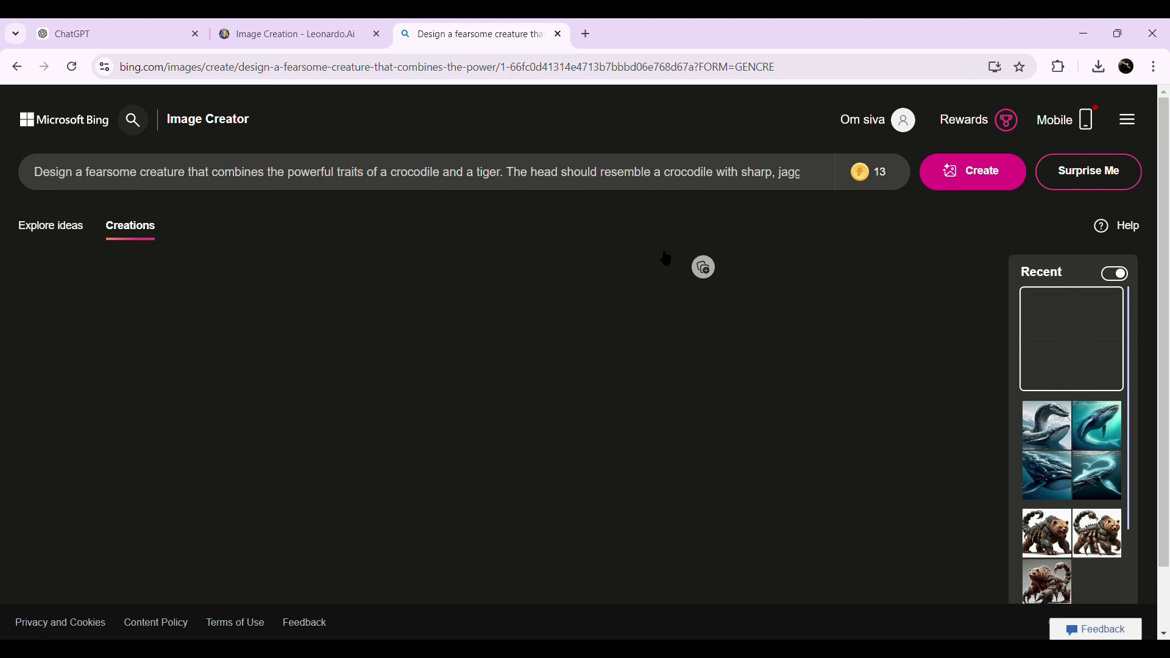
scroll(844, 382, down, 1)
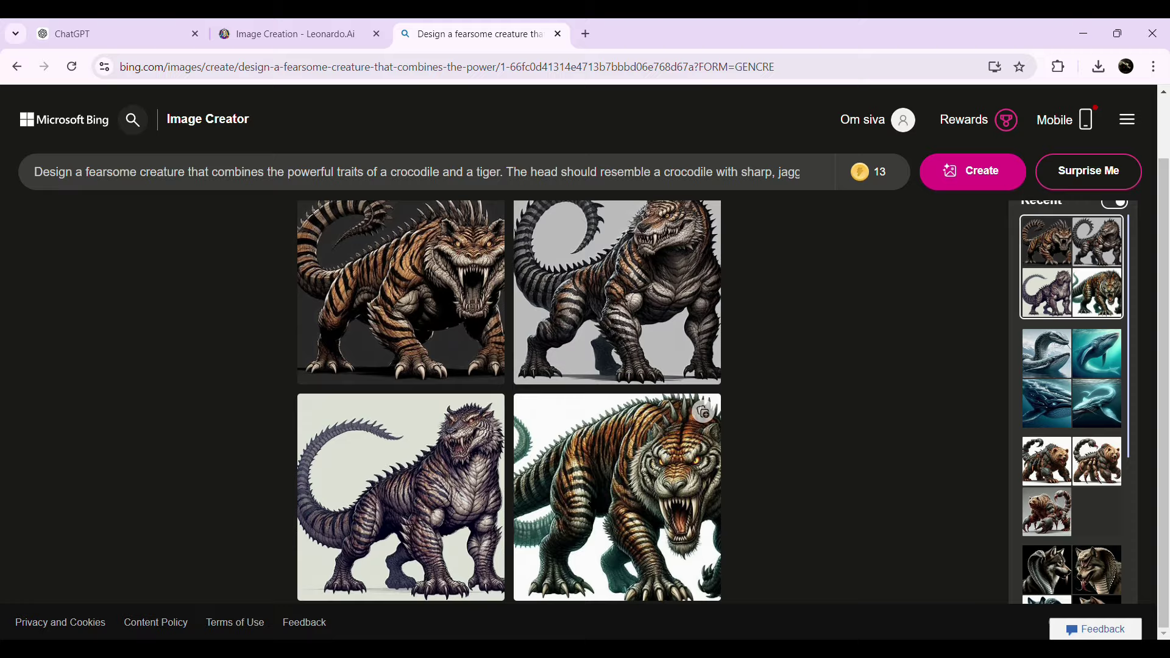
- Open the fourth crocodile-tiger image in Bing, browse back to the first one, close the viewer and check the Leonardo.Ai generation
click(590, 499)
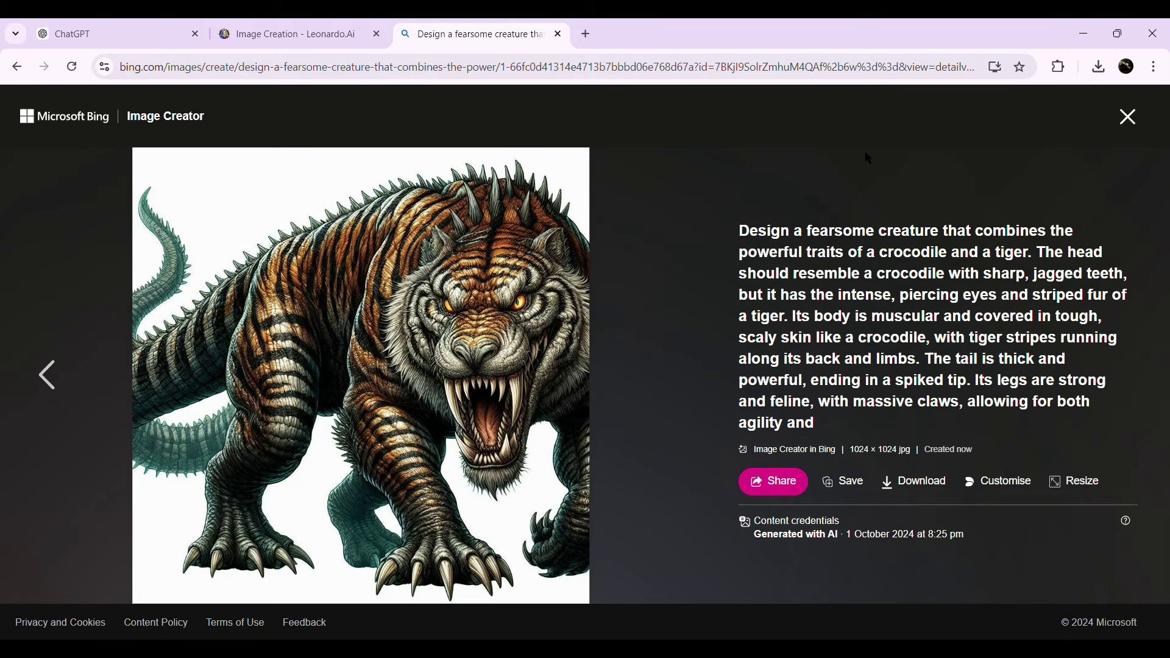
key(Left)
key(Left)
key(Left)
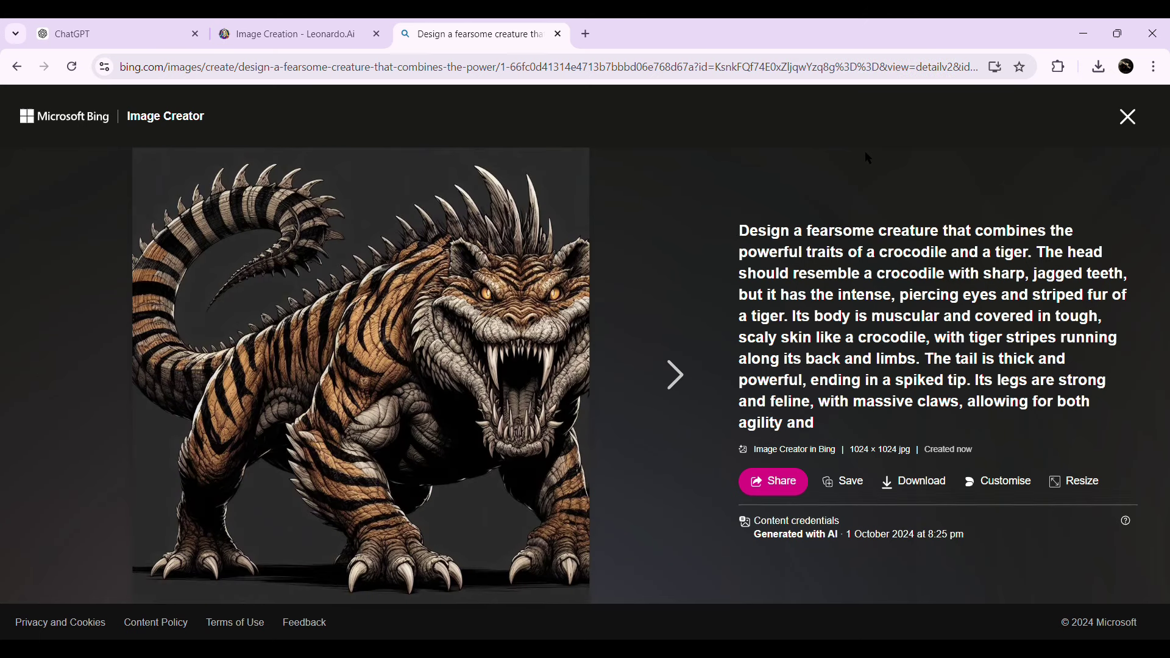
key(Escape)
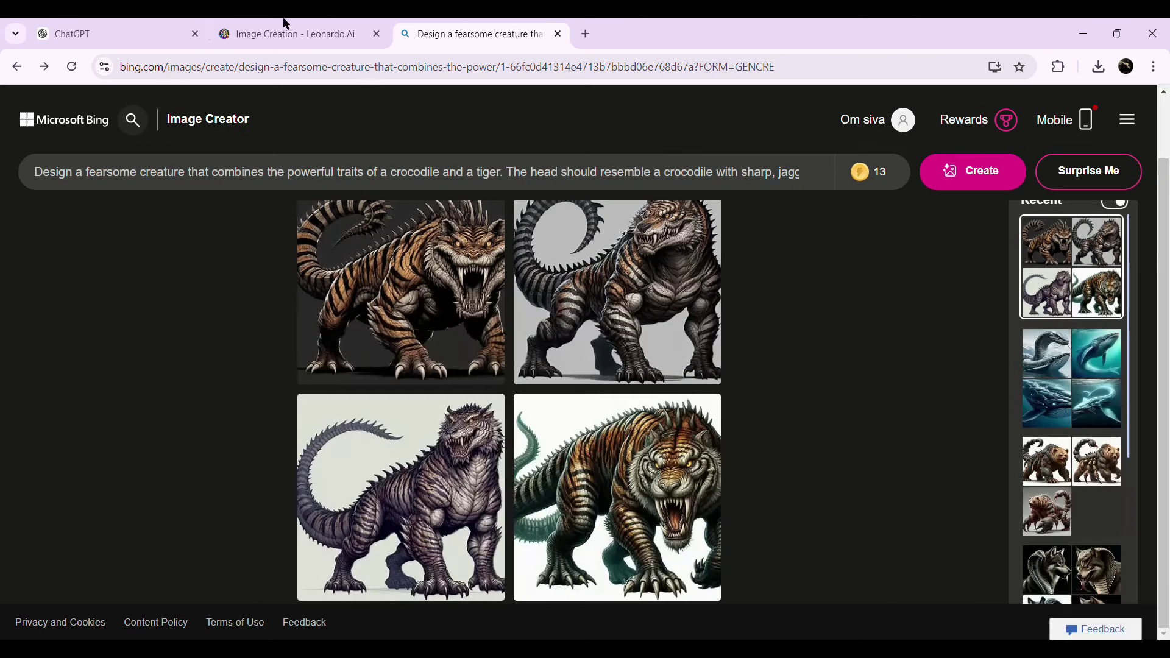
click(286, 33)
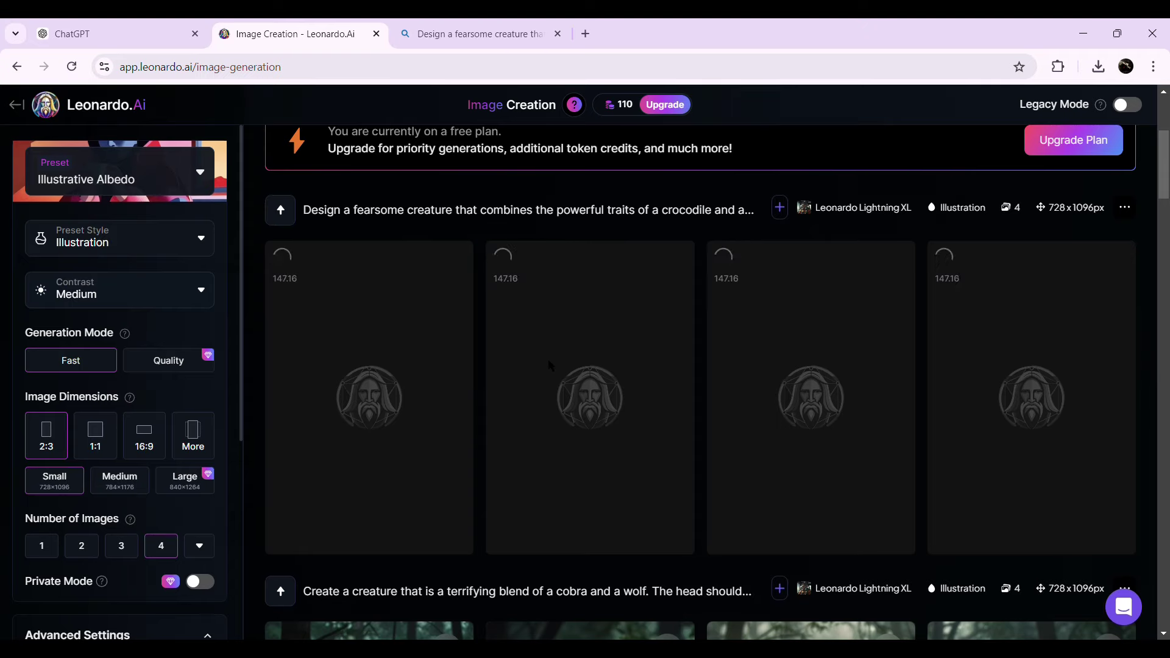
- In ChatGPT, review the earlier hybrid ideas, send "give me prompt for elephant and lion" and reply "yes" to have its image generated
click(137, 25)
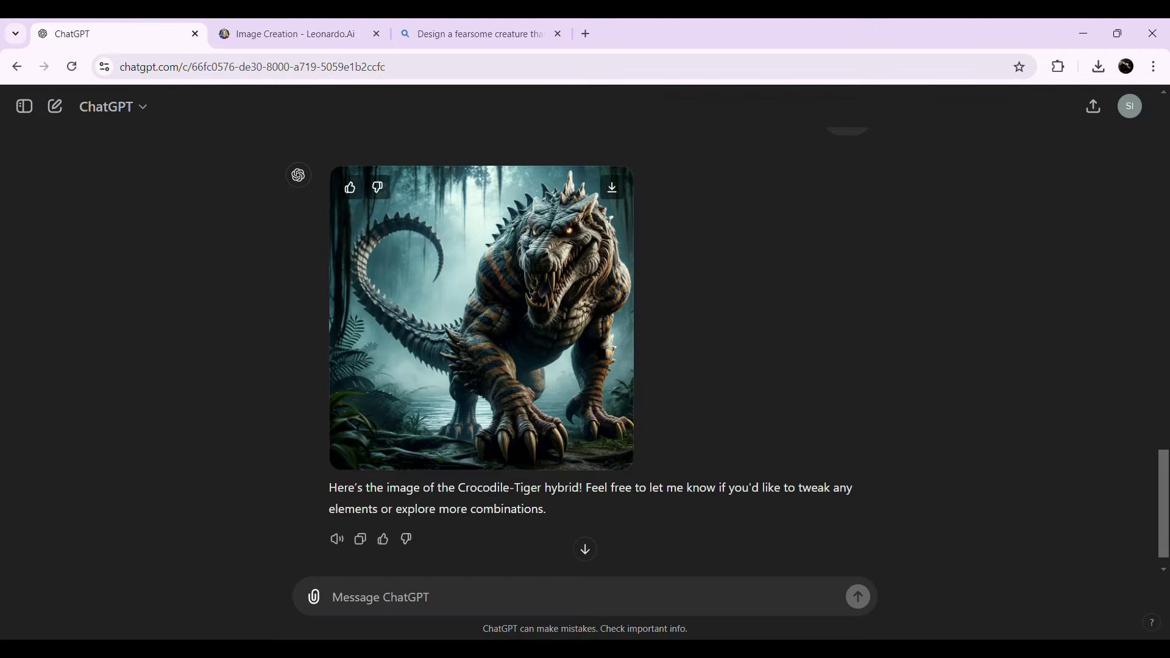
scroll(605, 354, up, 10)
scroll(603, 350, up, 4)
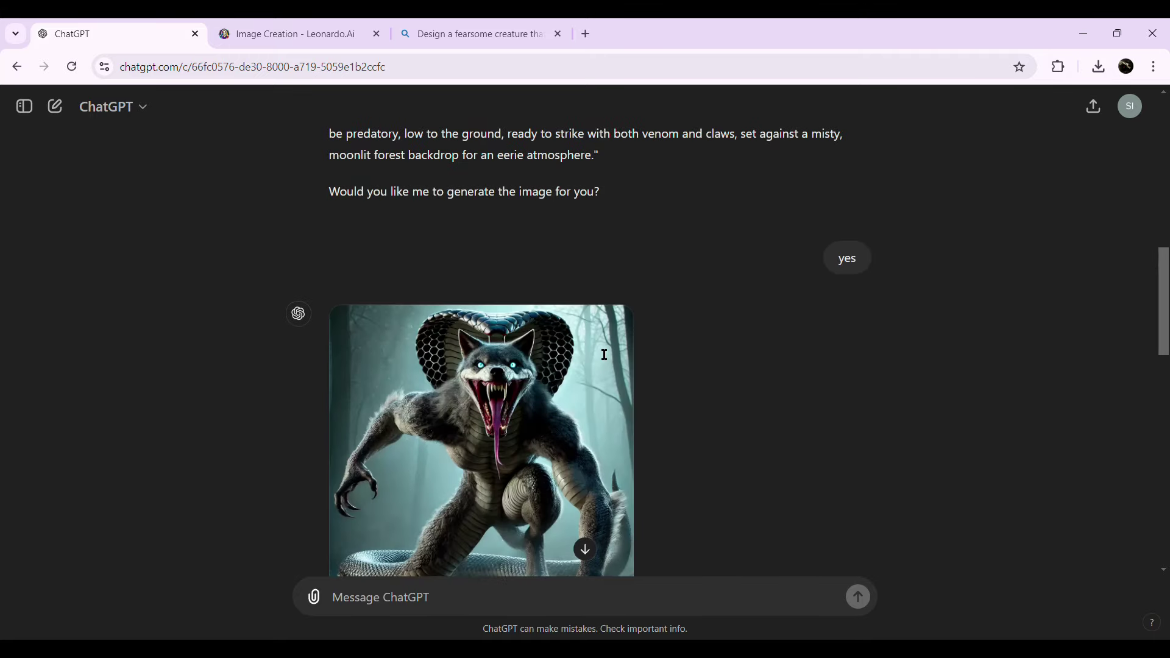
scroll(602, 349, up, 4)
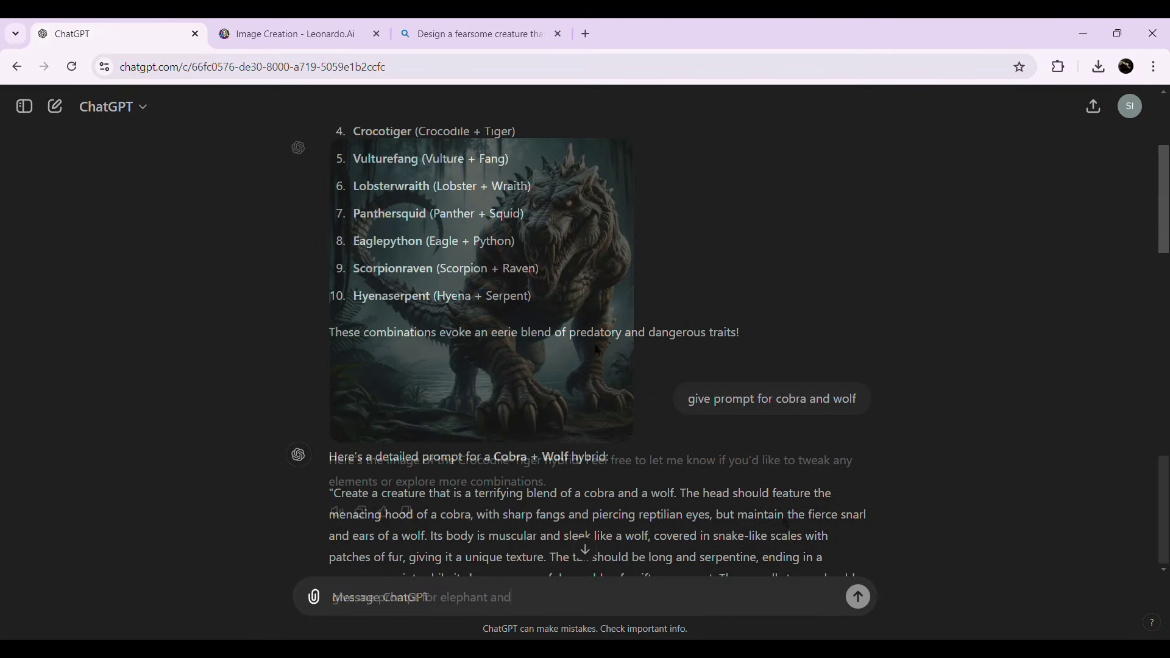
text(lion)
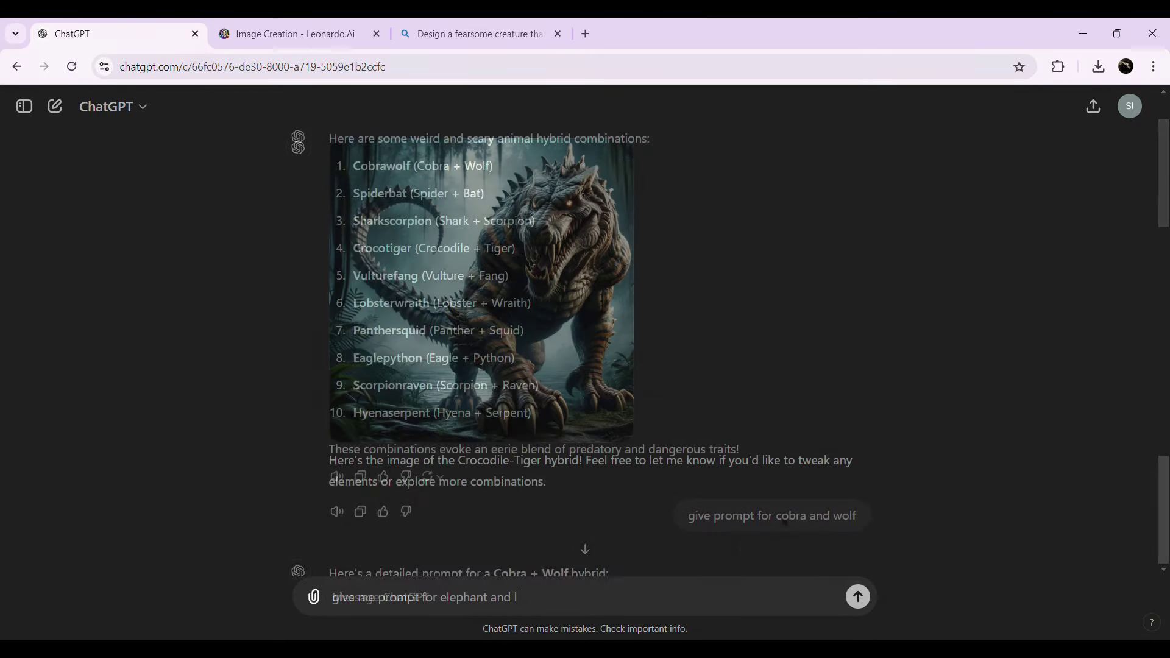
key(Return)
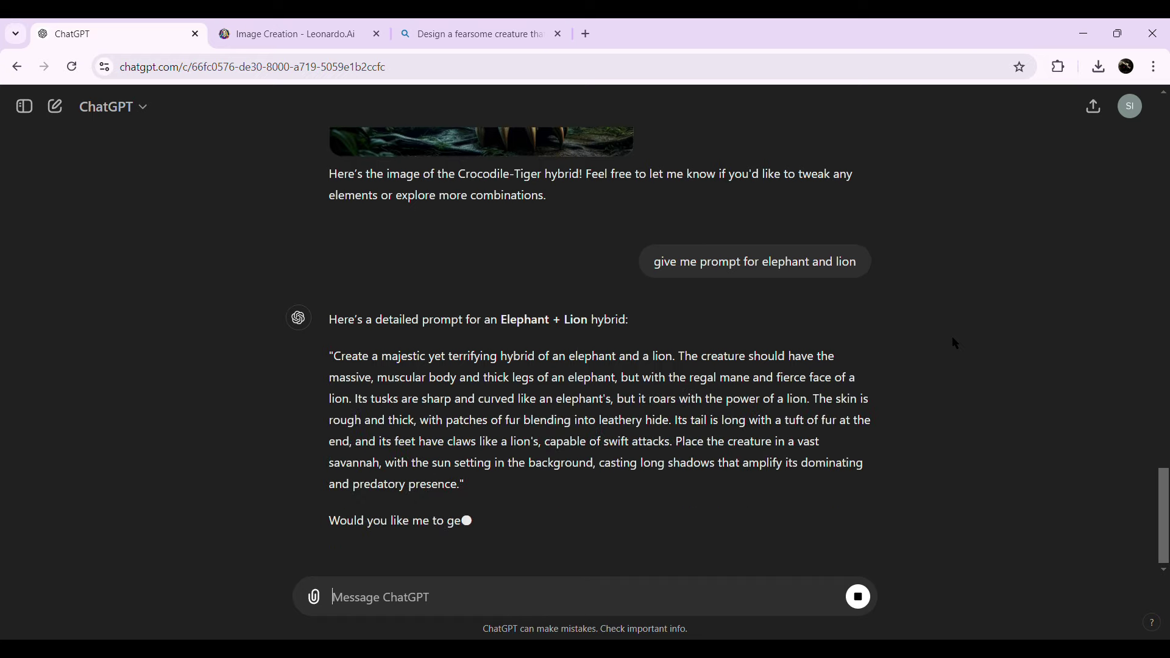
text(yes)
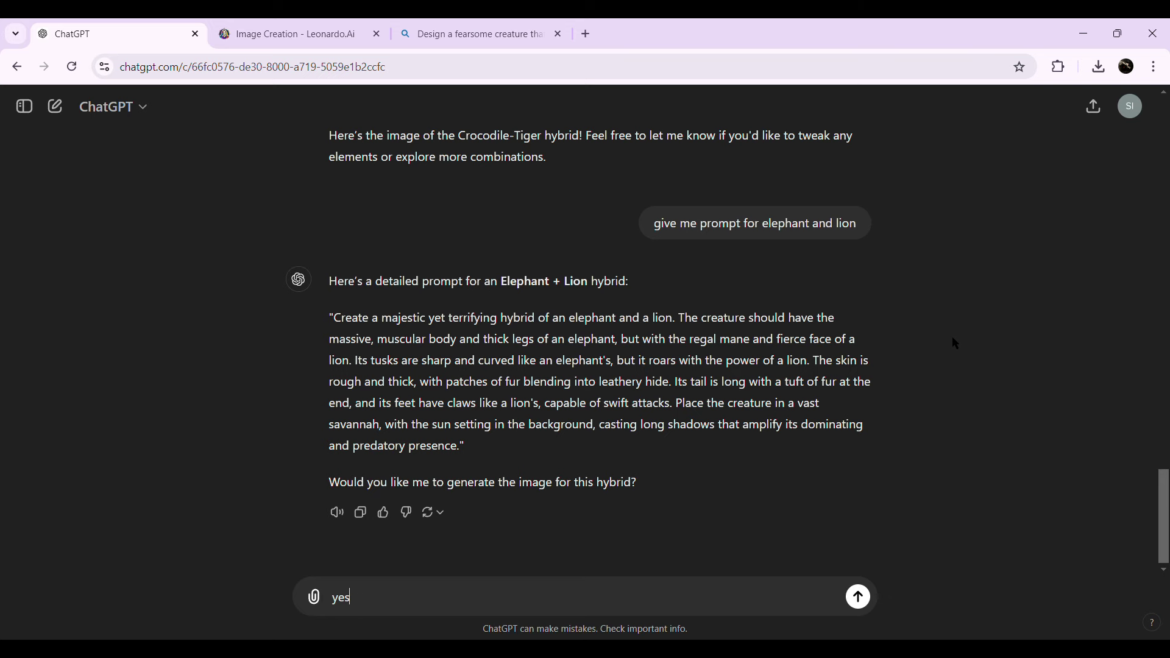
key(Return)
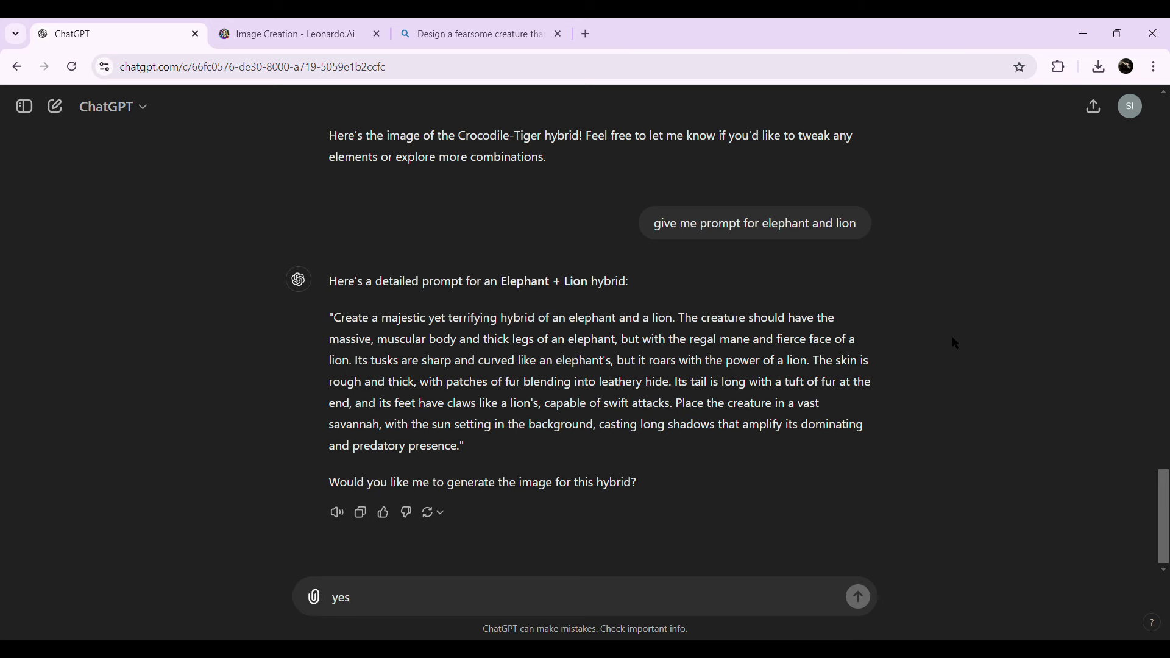